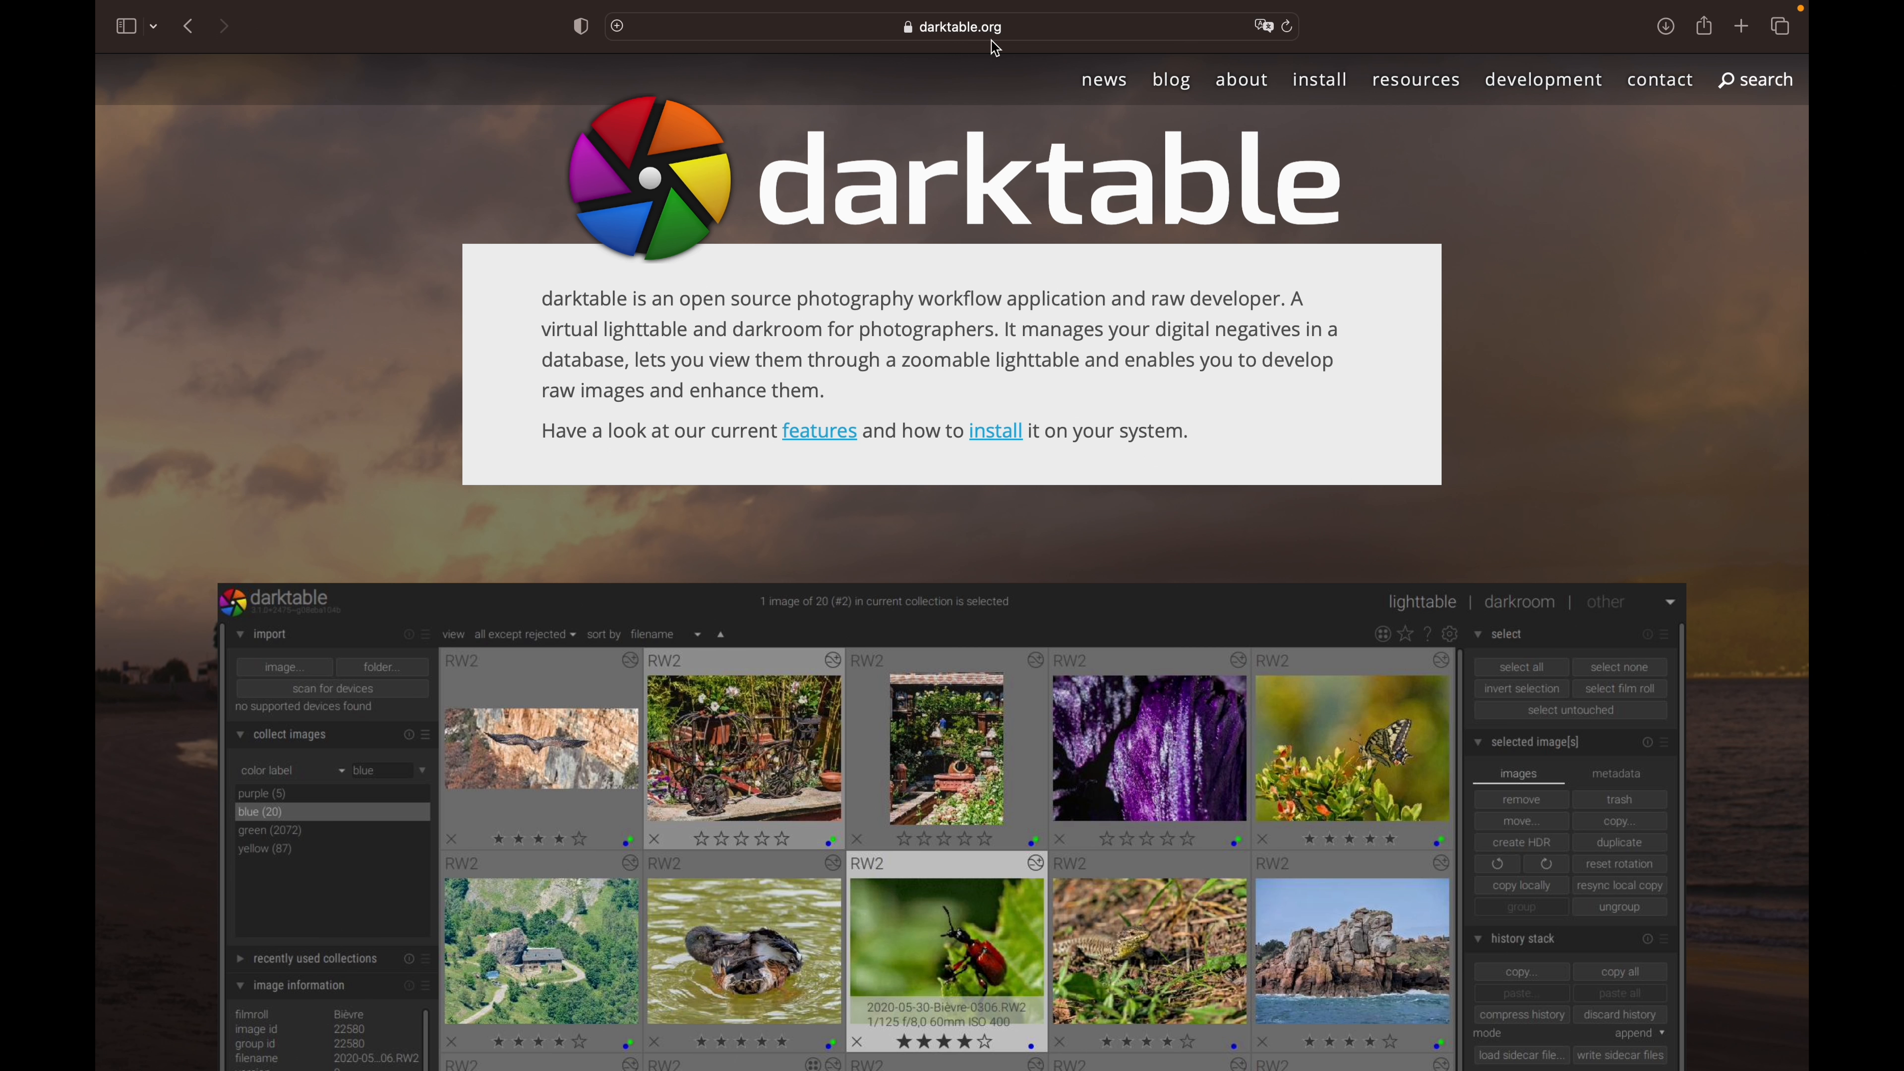
Step: Open darktable's install page and look over the download packages for each operating system
{"action": "left_click", "coordinate": [988, 433]}
{"action": "scroll", "coordinate": [1136, 450], "scroll_direction": "down", "scroll_amount": 5}
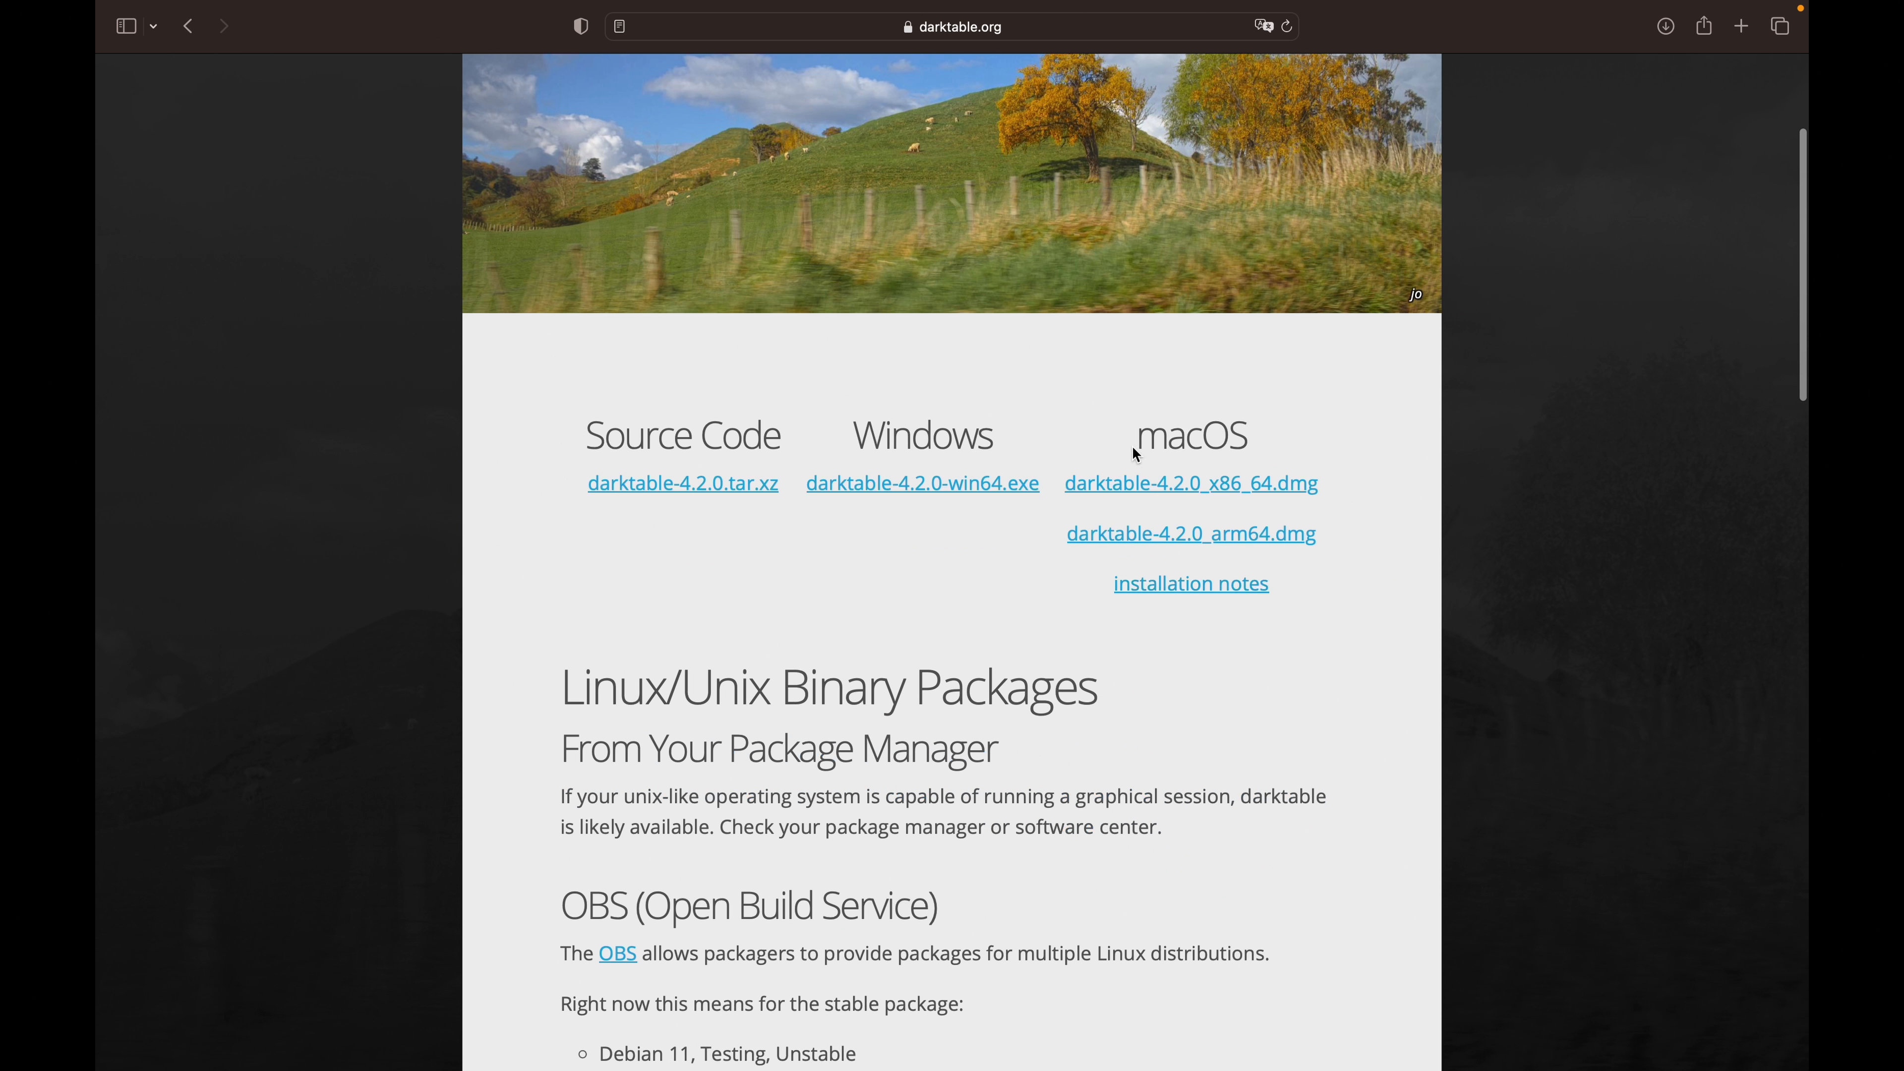
{"action": "scroll", "coordinate": [1225, 637], "scroll_direction": "up", "scroll_amount": 5}
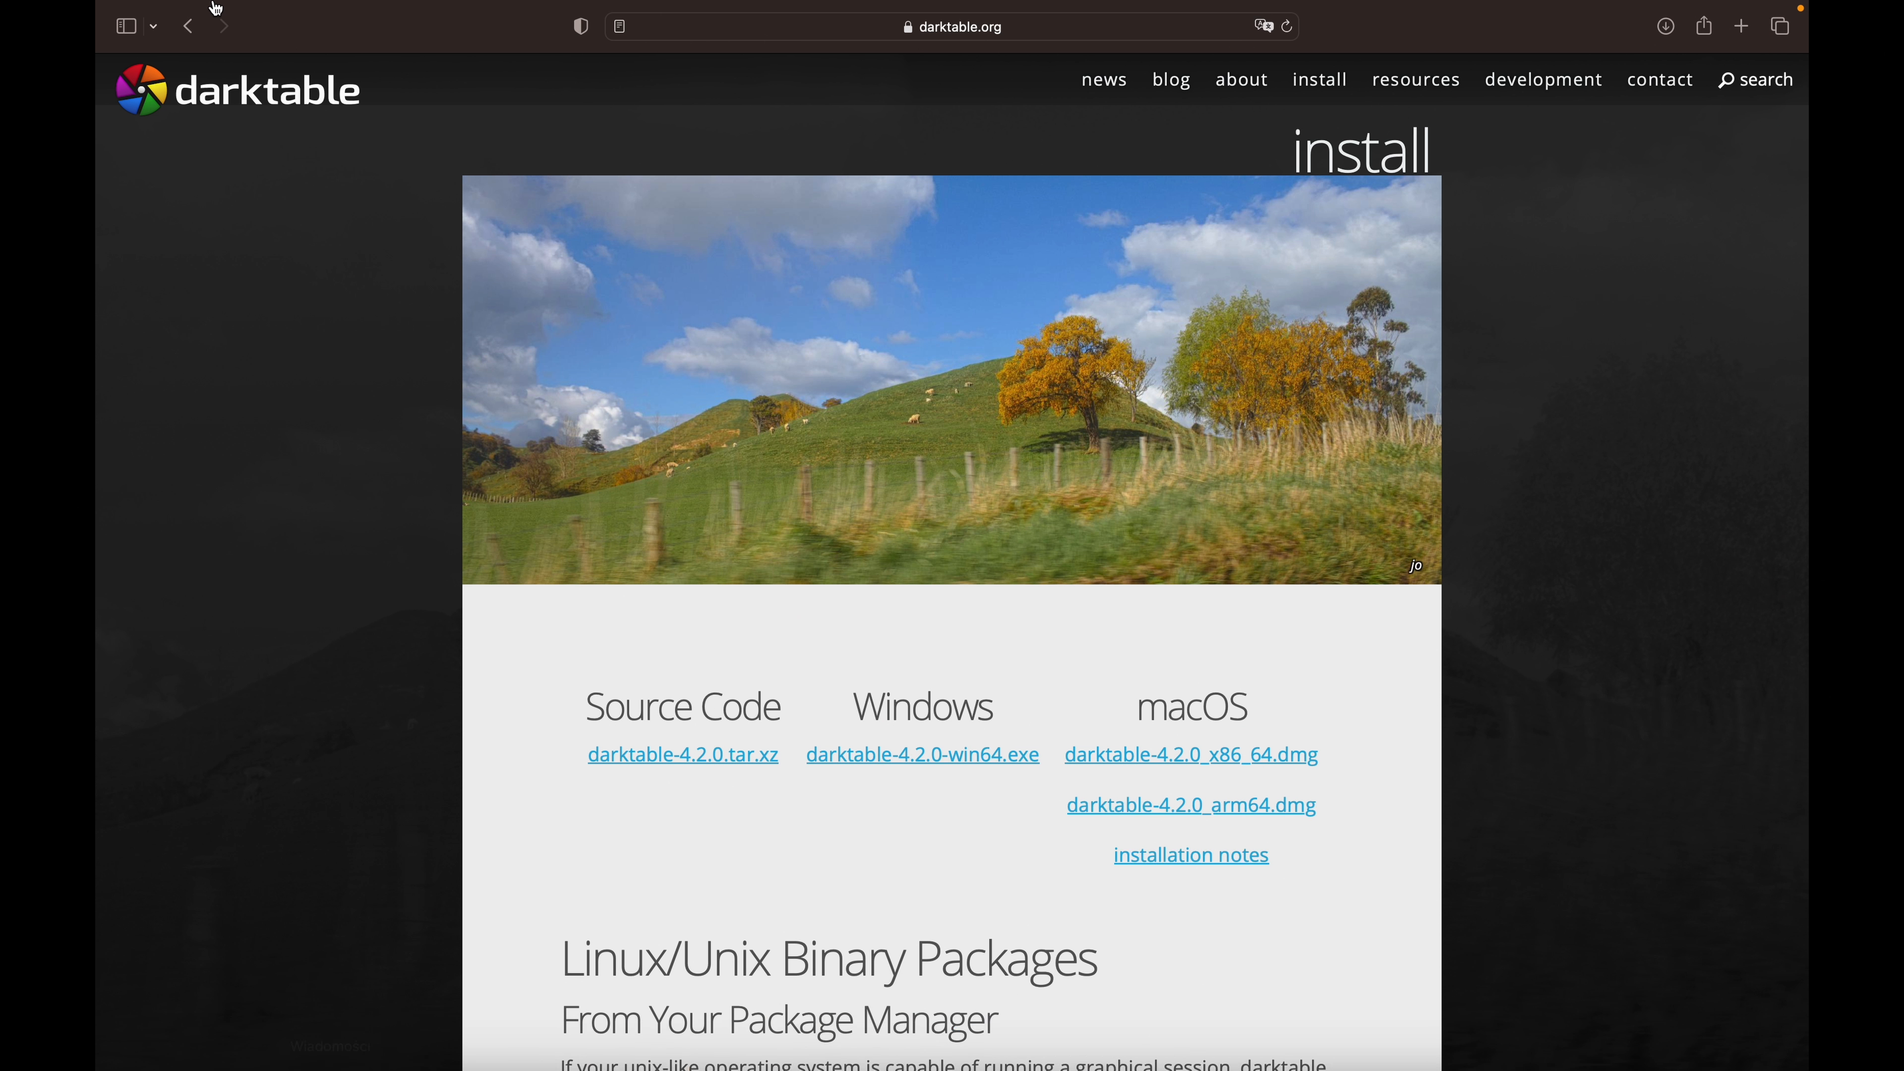
Step: Switch to Finder and open the raw file FDA03542.ARW with darktable
{"action": "left_click", "coordinate": [186, 1028]}
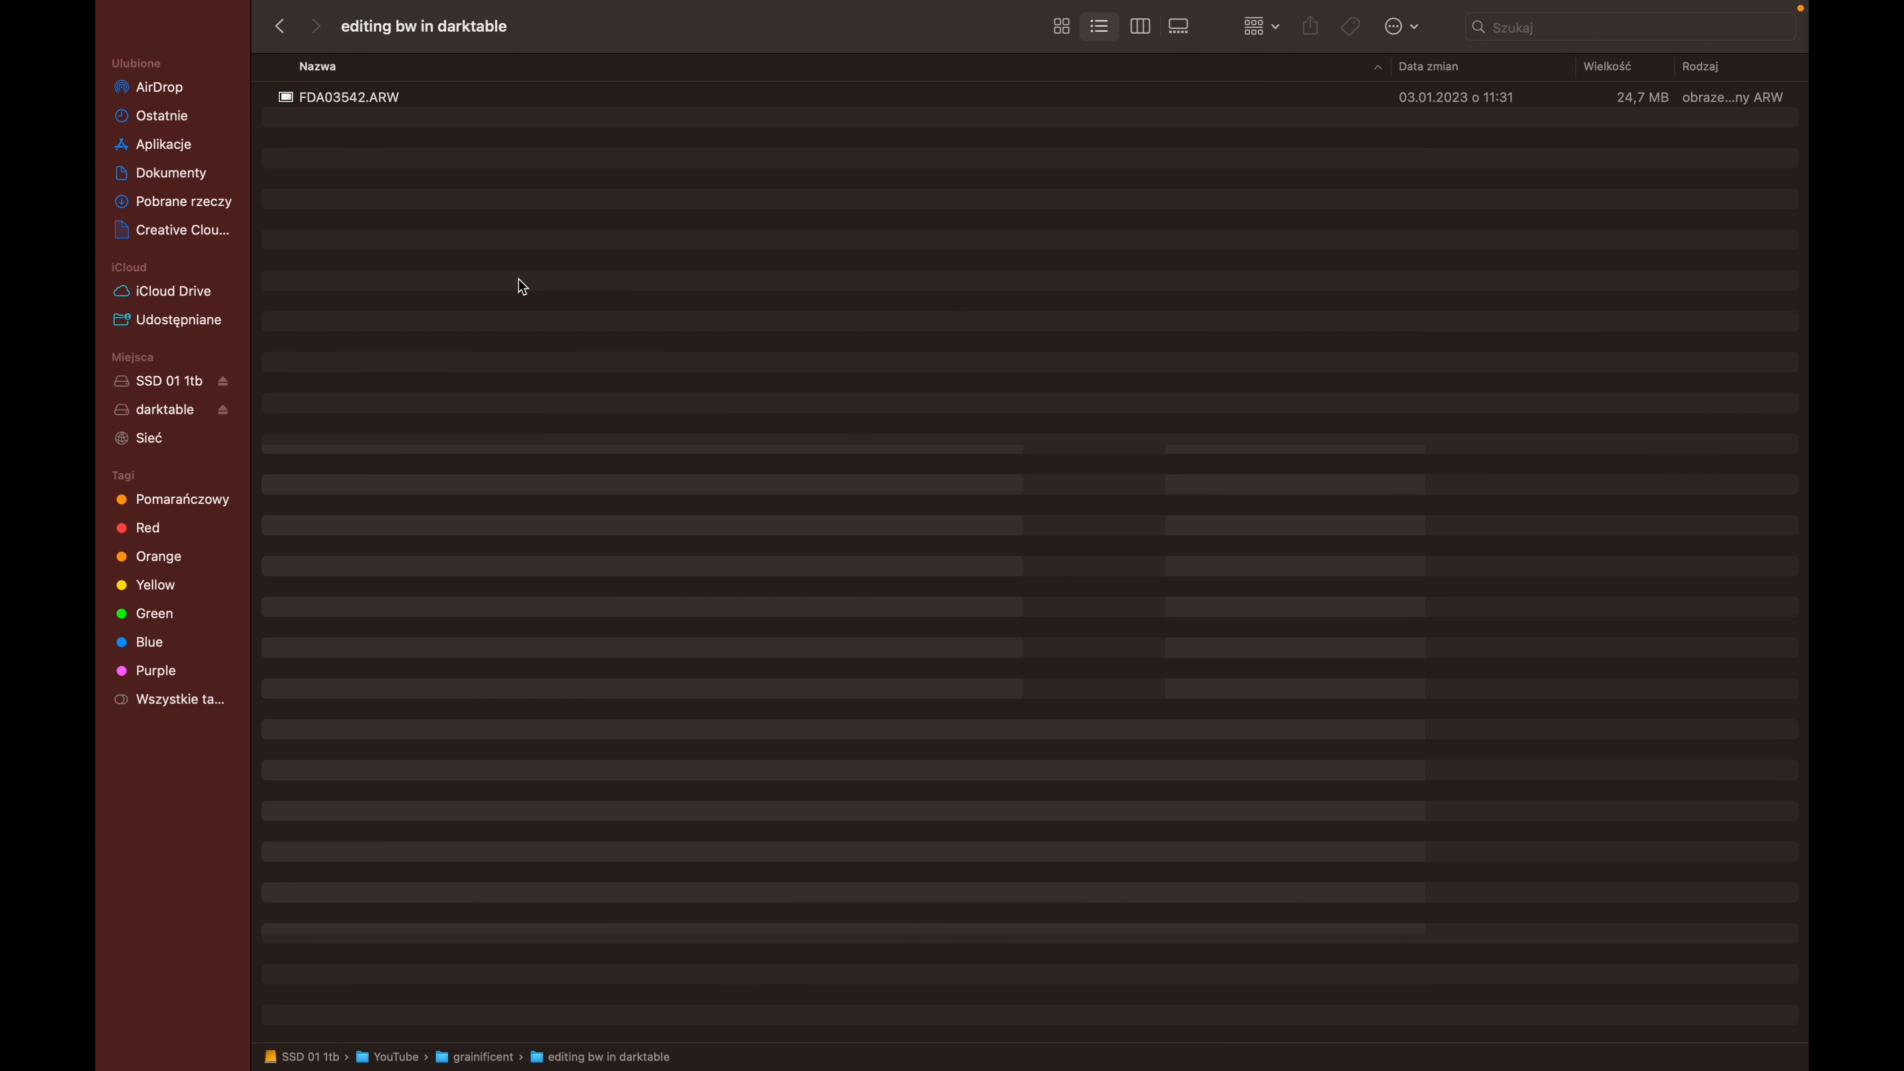
{"action": "right_click", "coordinate": [342, 103]}
{"action": "mouse_move", "coordinate": [540, 132]}
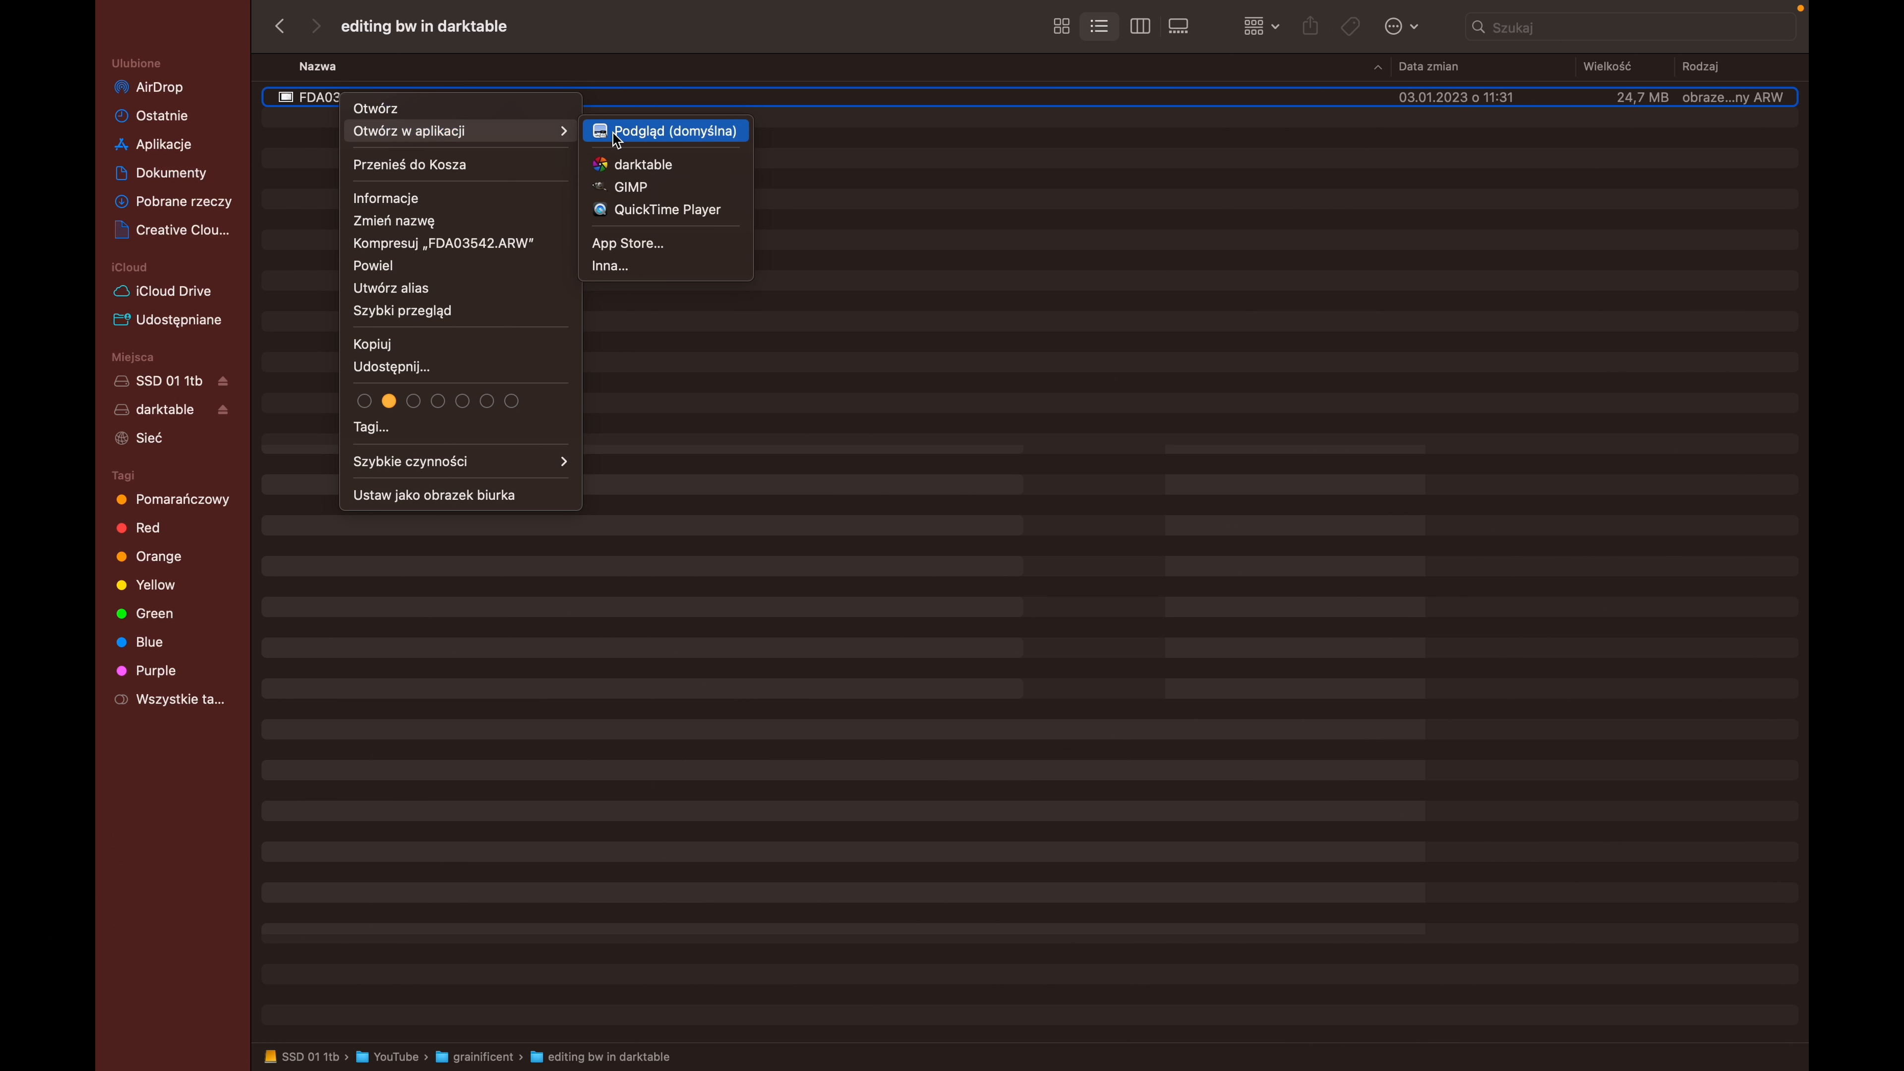
{"action": "left_click", "coordinate": [650, 167]}
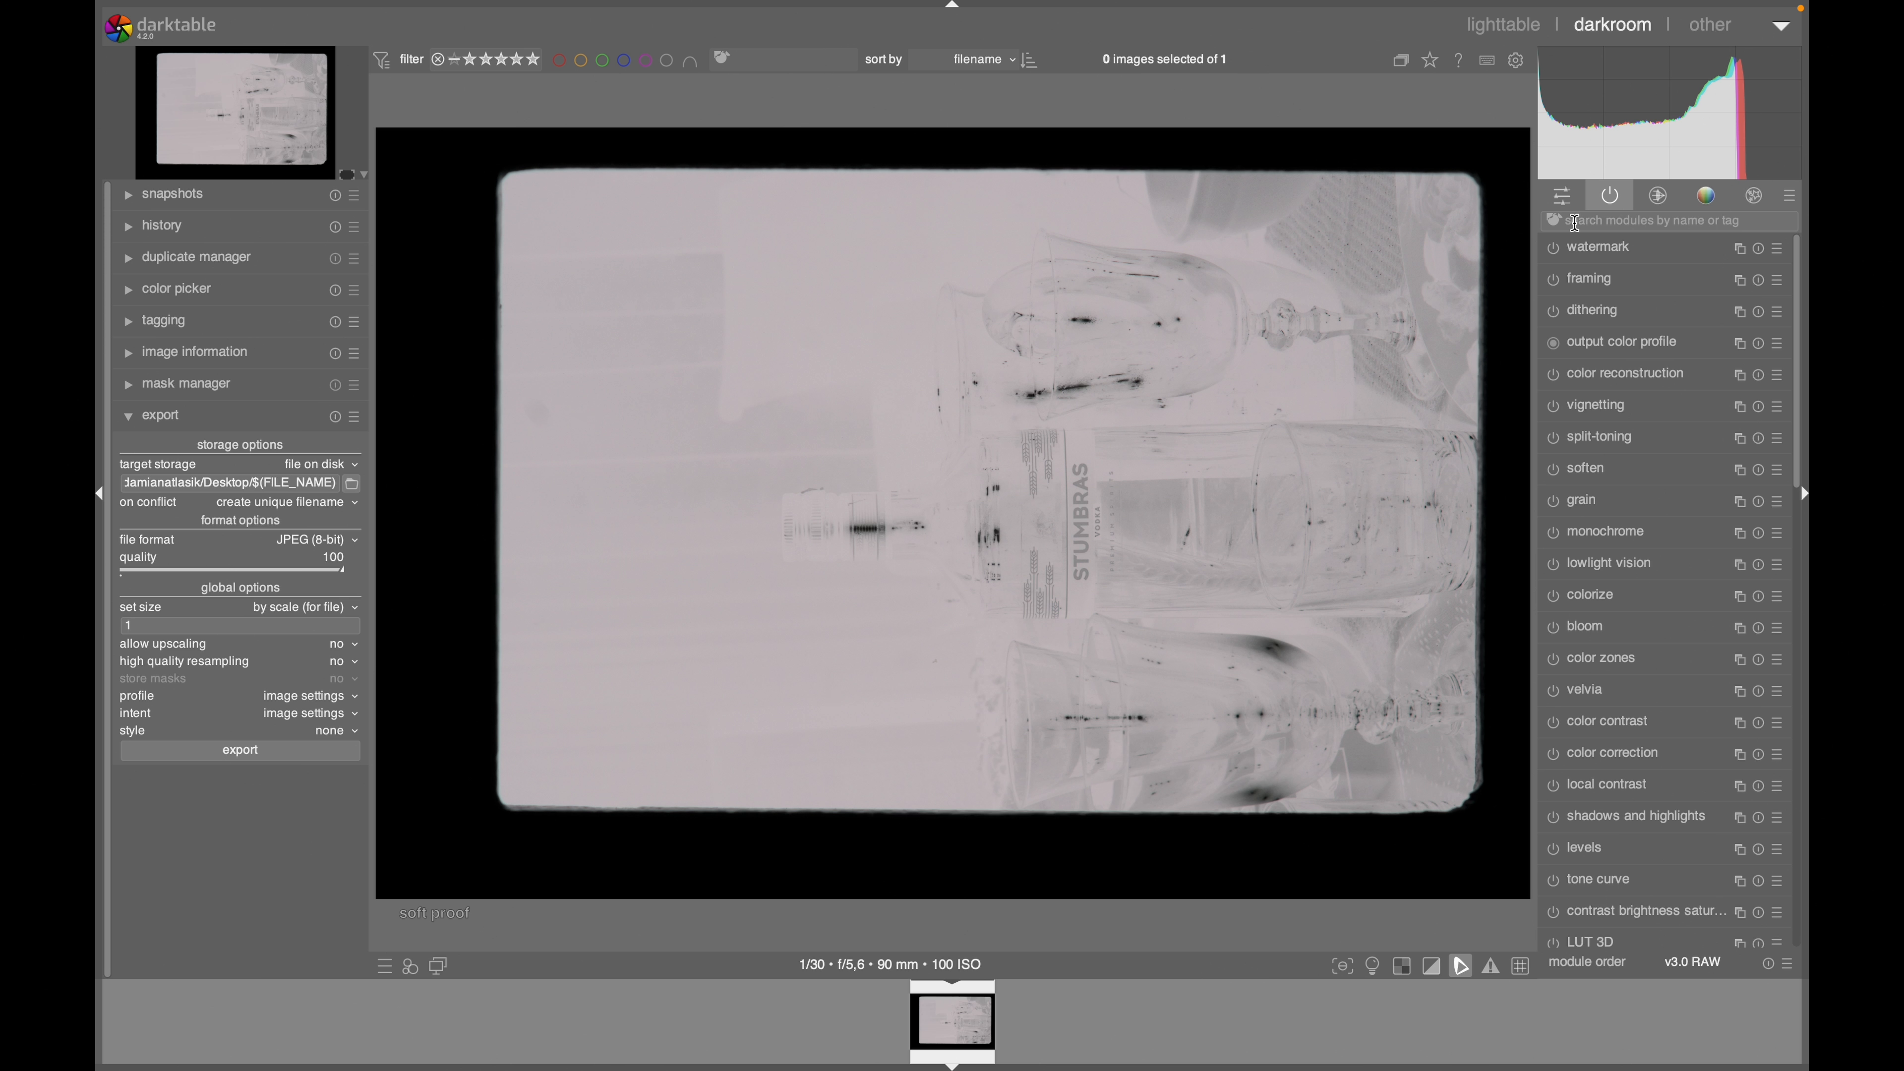
Step: Review which modules are active on the image and look through the full module list
{"action": "left_click", "coordinate": [1608, 196]}
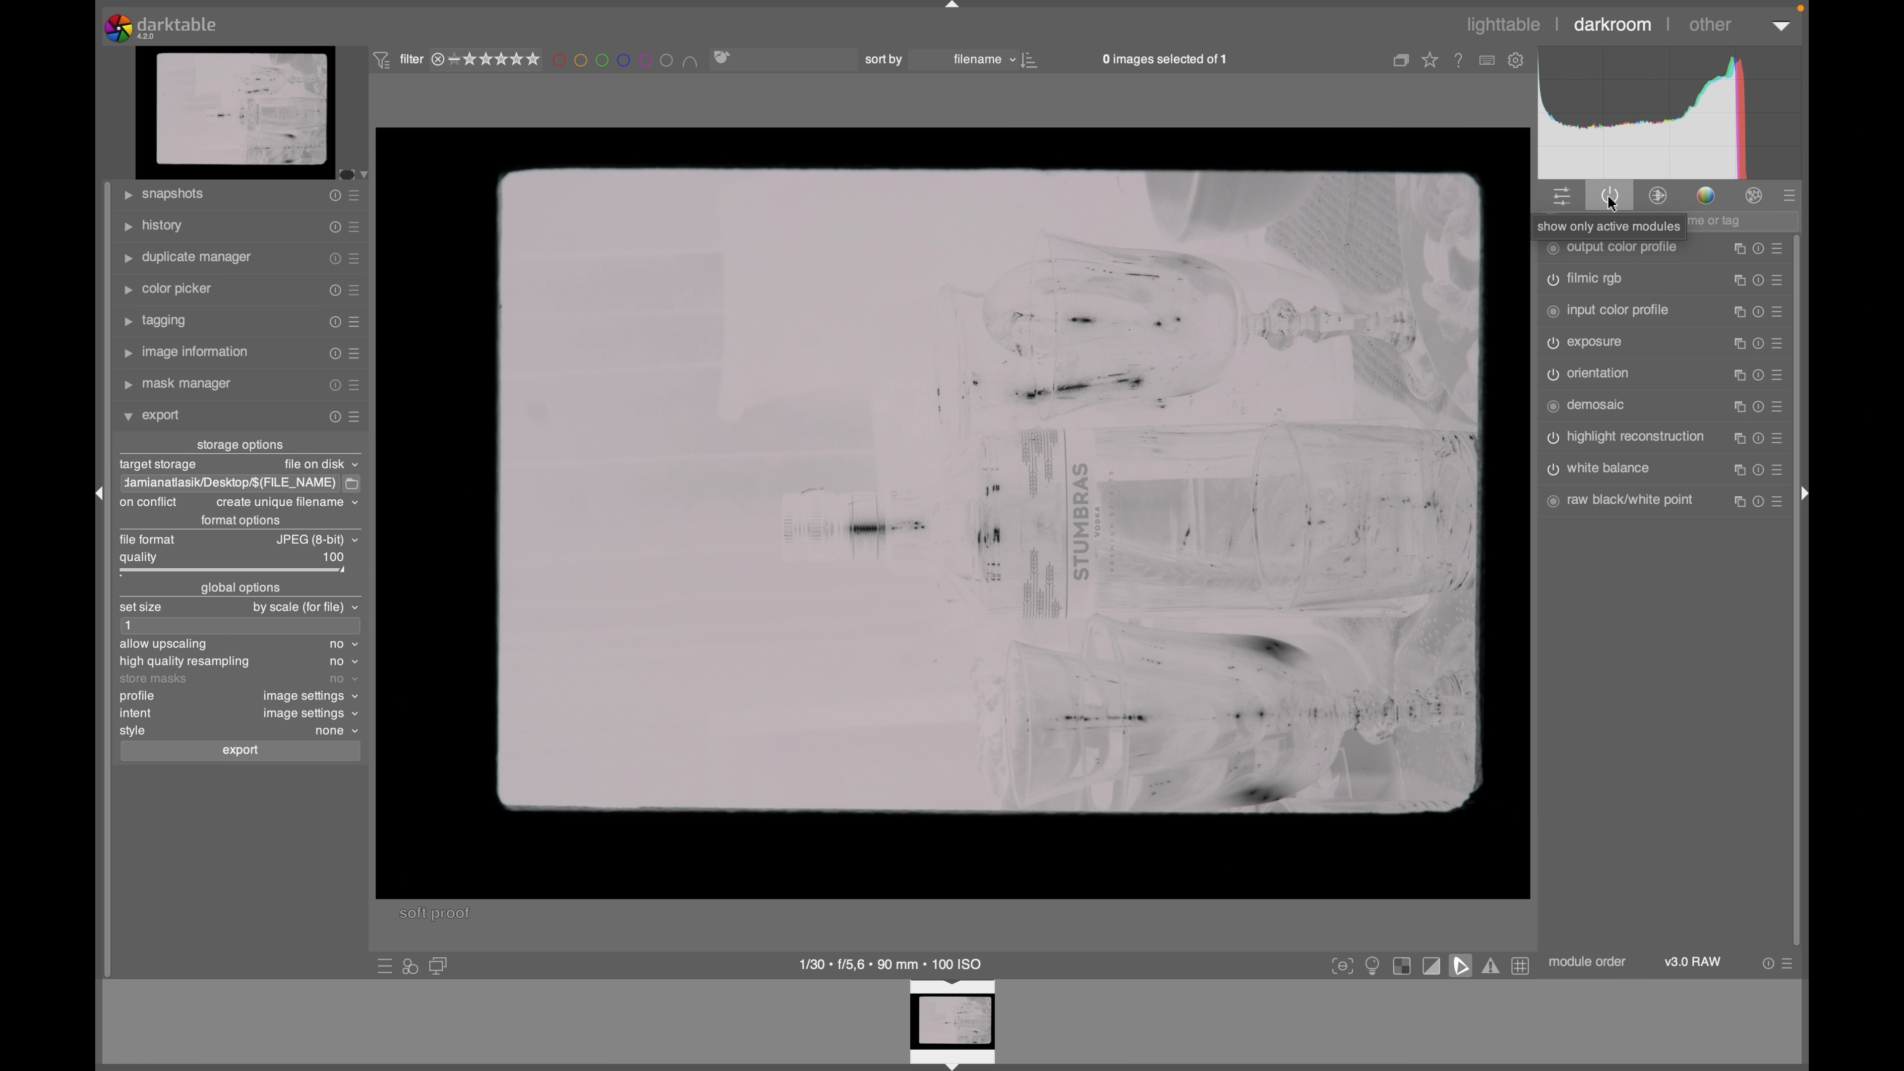
{"action": "left_click", "coordinate": [1608, 196]}
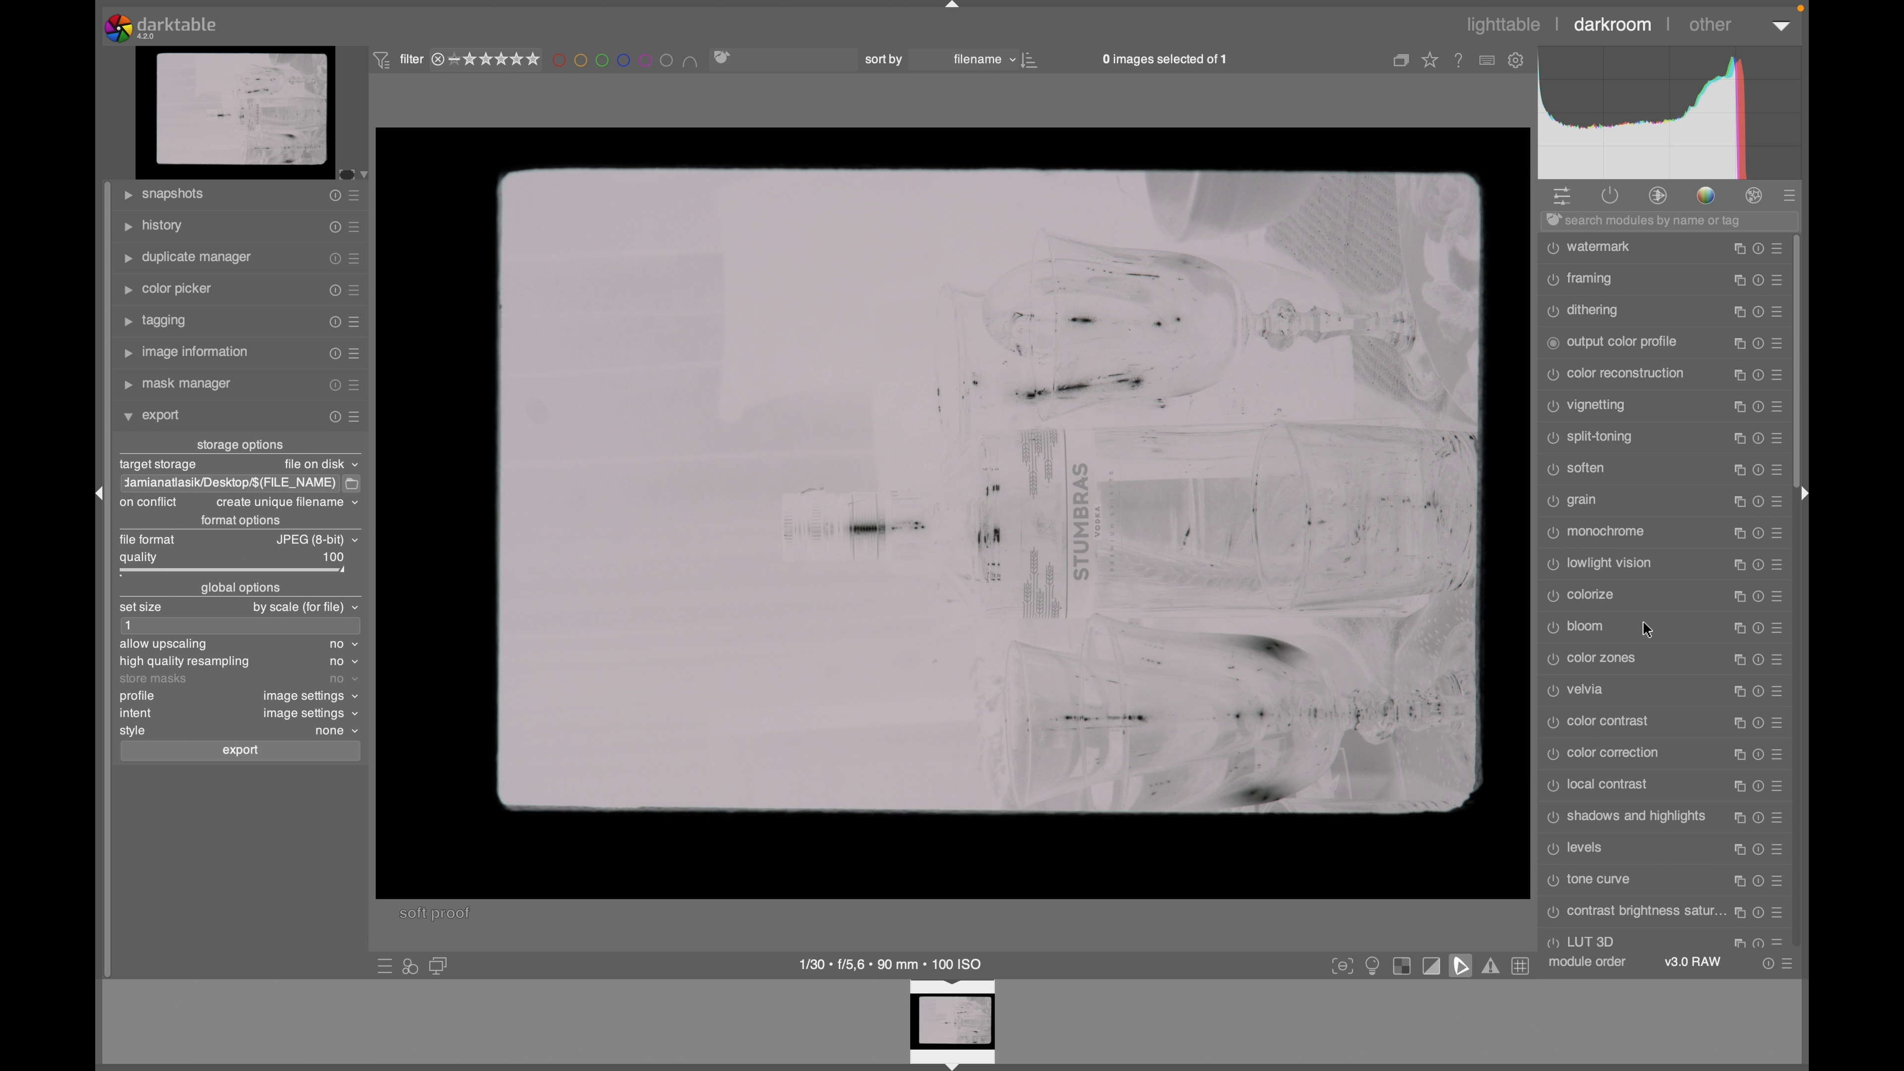
{"action": "scroll", "coordinate": [1643, 622], "scroll_direction": "down", "scroll_amount": 1}
{"action": "left_click_drag", "start_coordinate": [1795, 452], "coordinate": [1804, 413]}
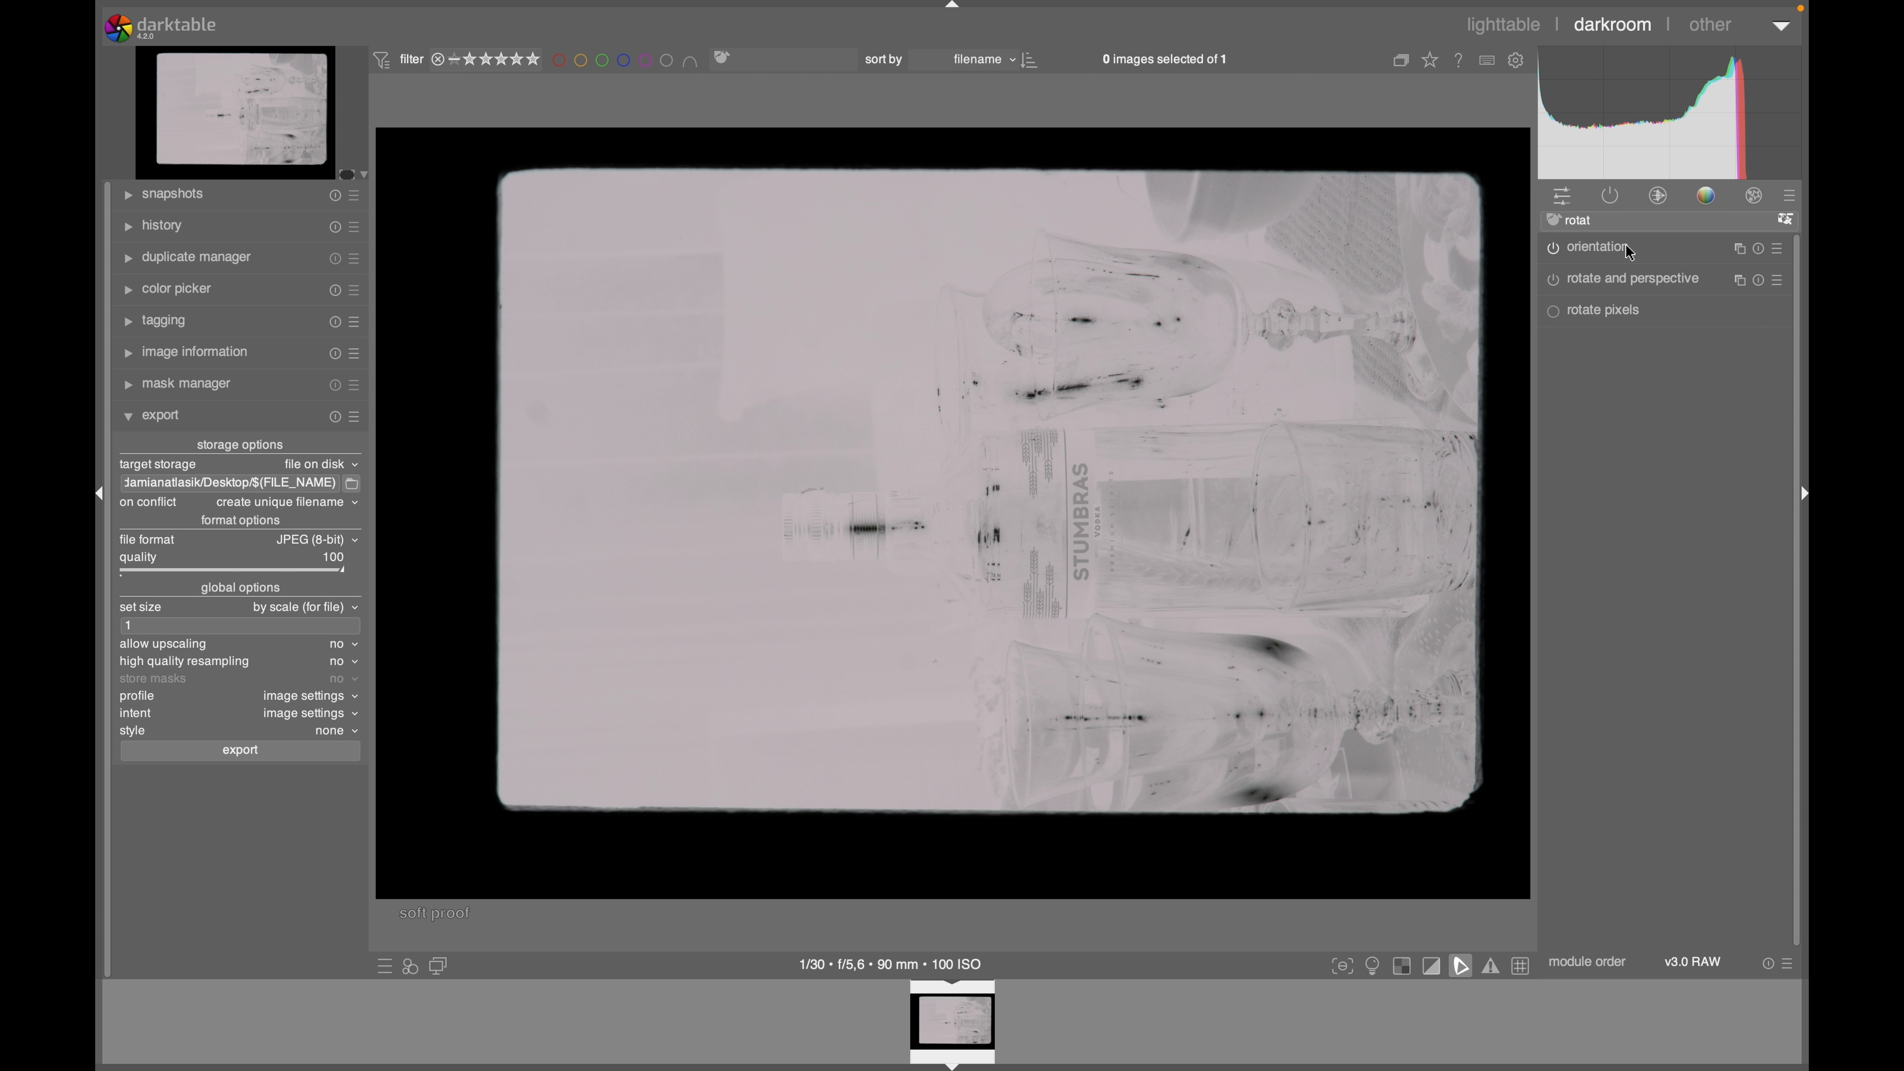
Step: Rotate the scanned negative 90 degrees clockwise to portrait with the orientation module
{"action": "left_click", "coordinate": [1627, 251]}
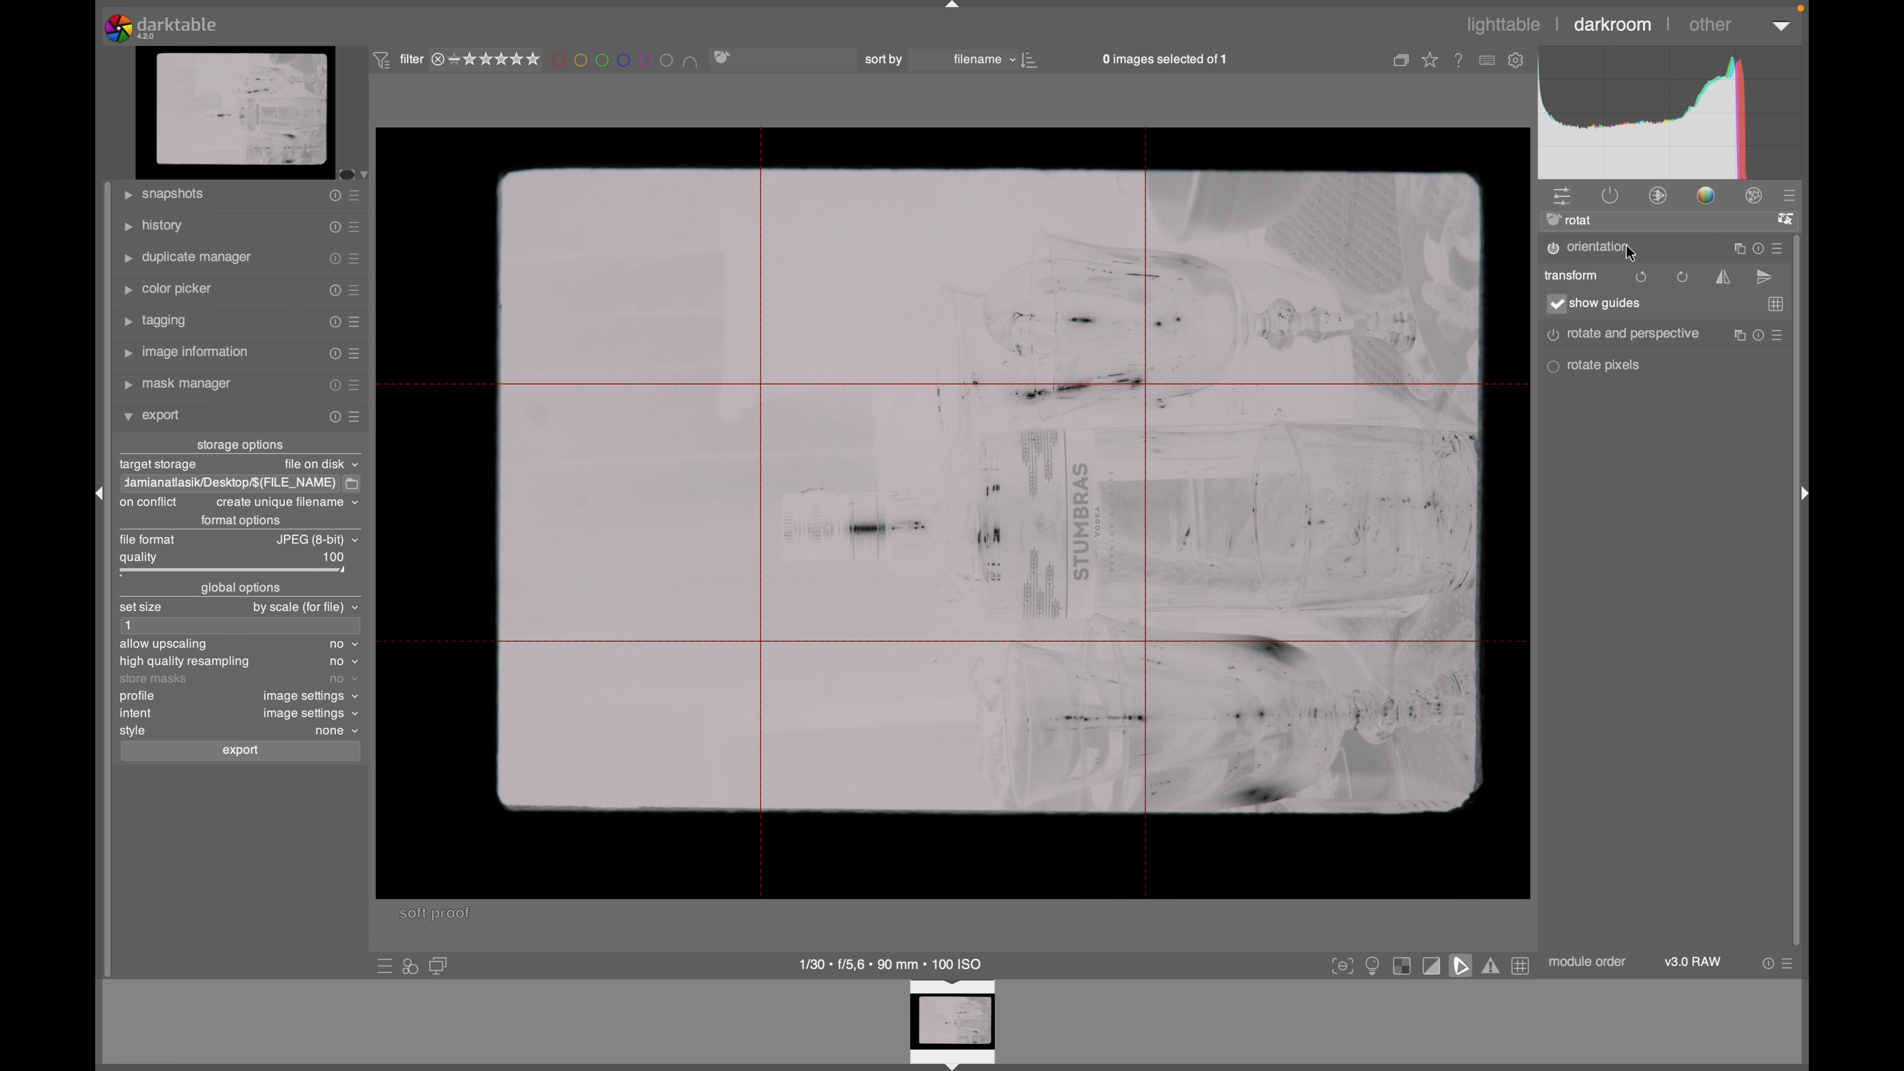
{"action": "left_click", "coordinate": [1675, 282]}
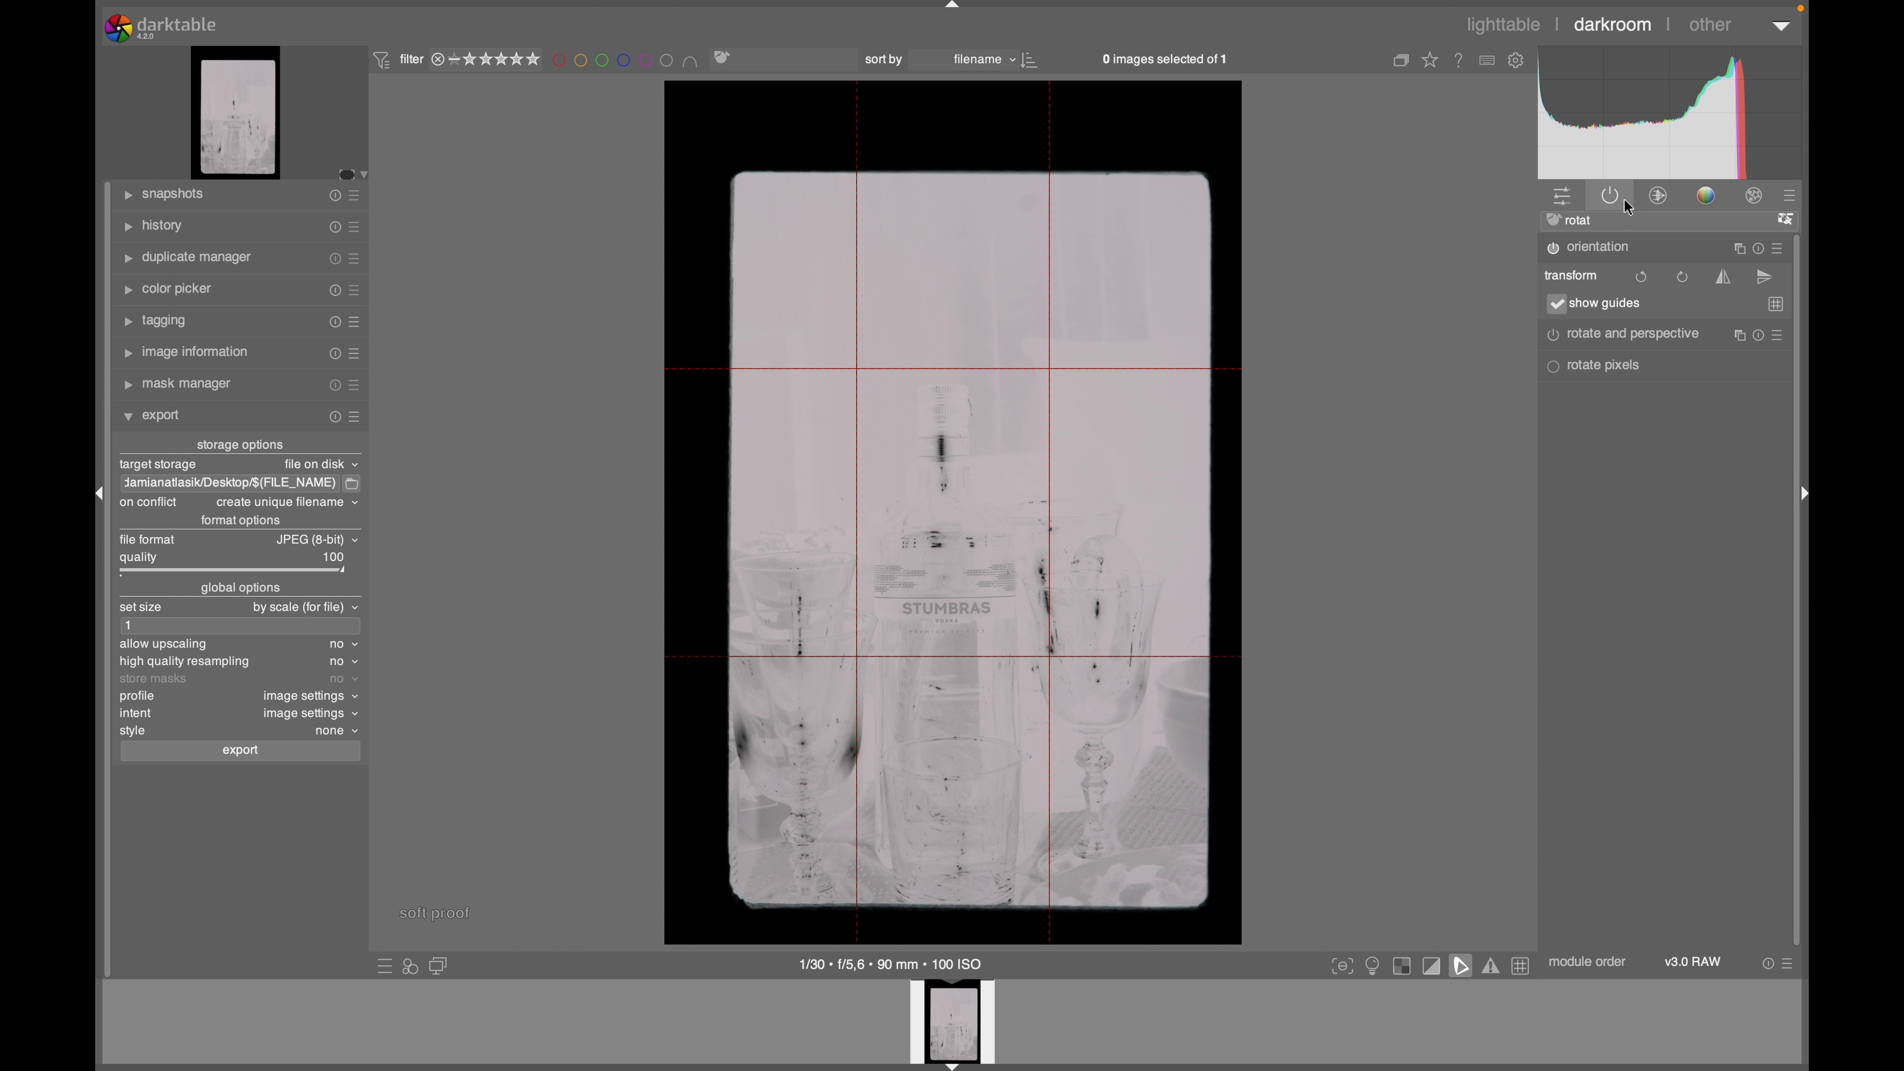
Step: Crop the scan closer to the film frame with the crop module, leaving a narrow border around it
{"action": "double_click", "coordinate": [1630, 220]}
{"action": "type", "text": "crop"}
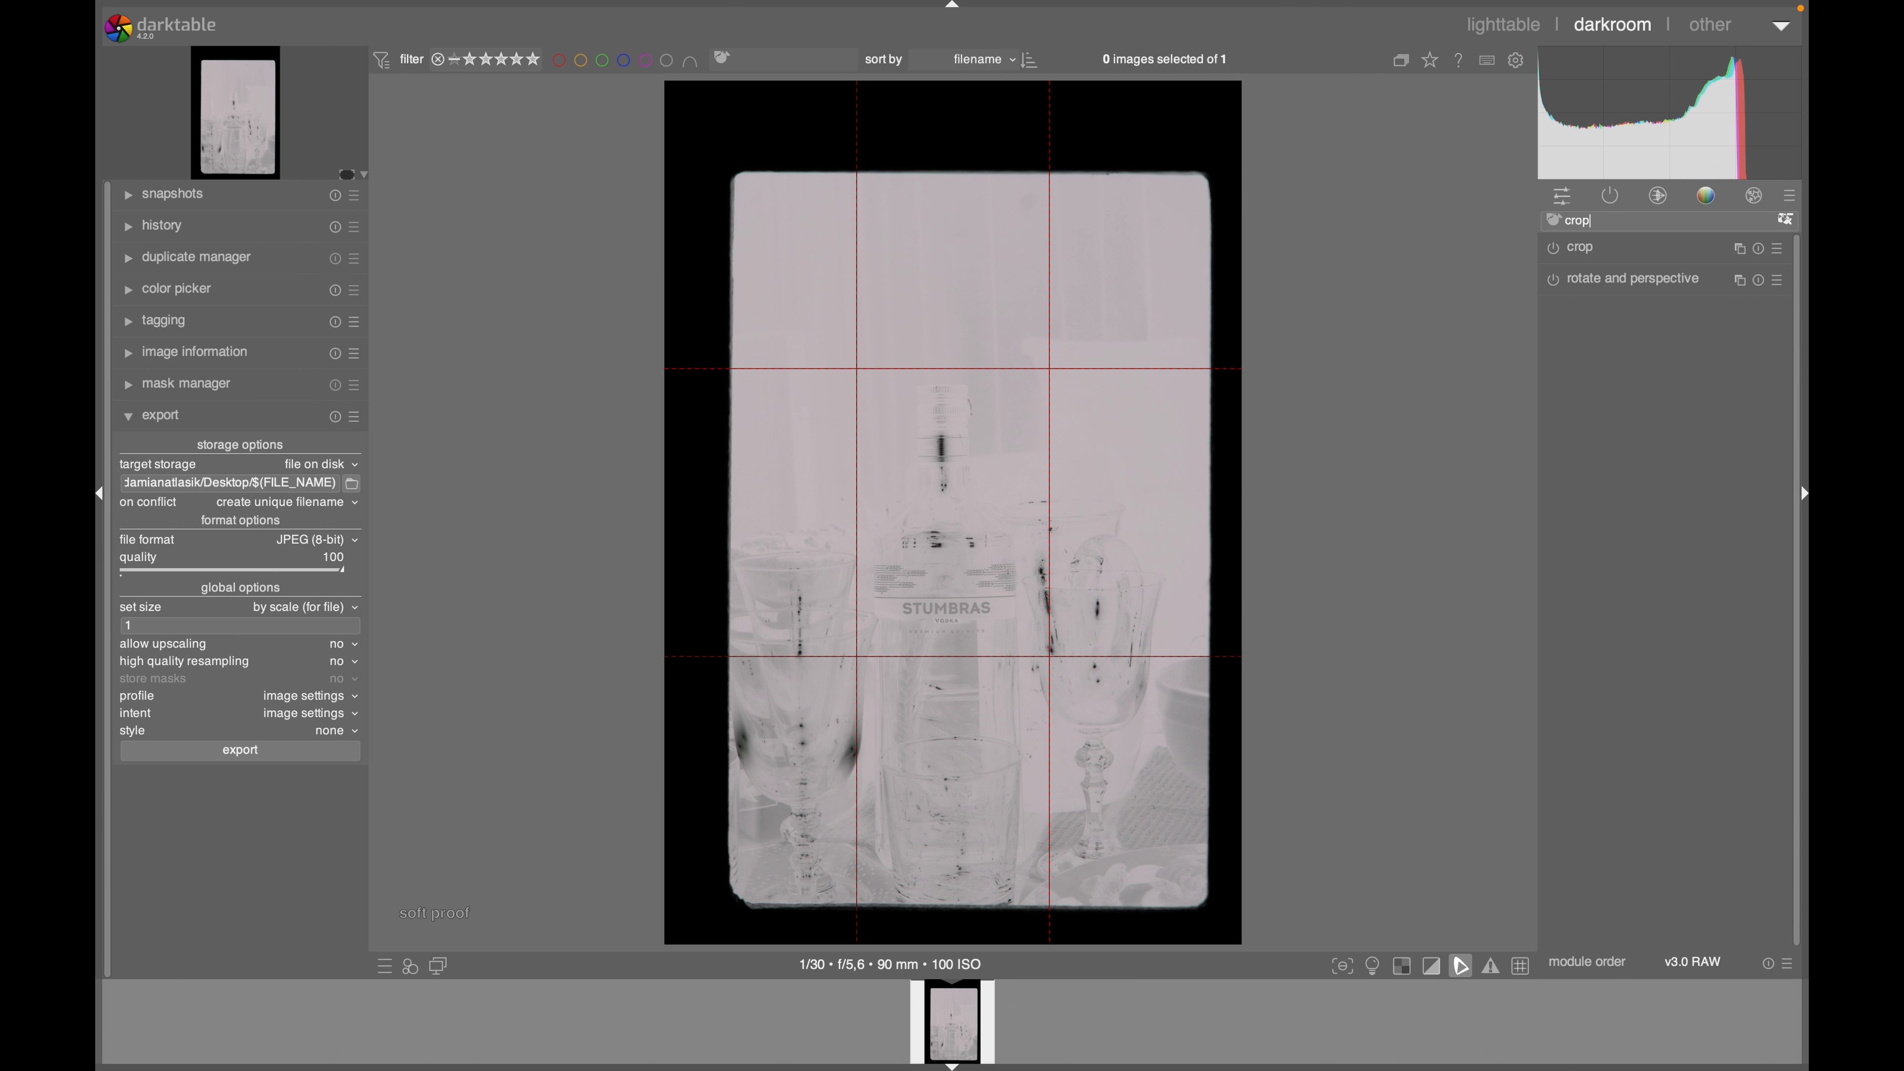
{"action": "left_click", "coordinate": [1611, 248]}
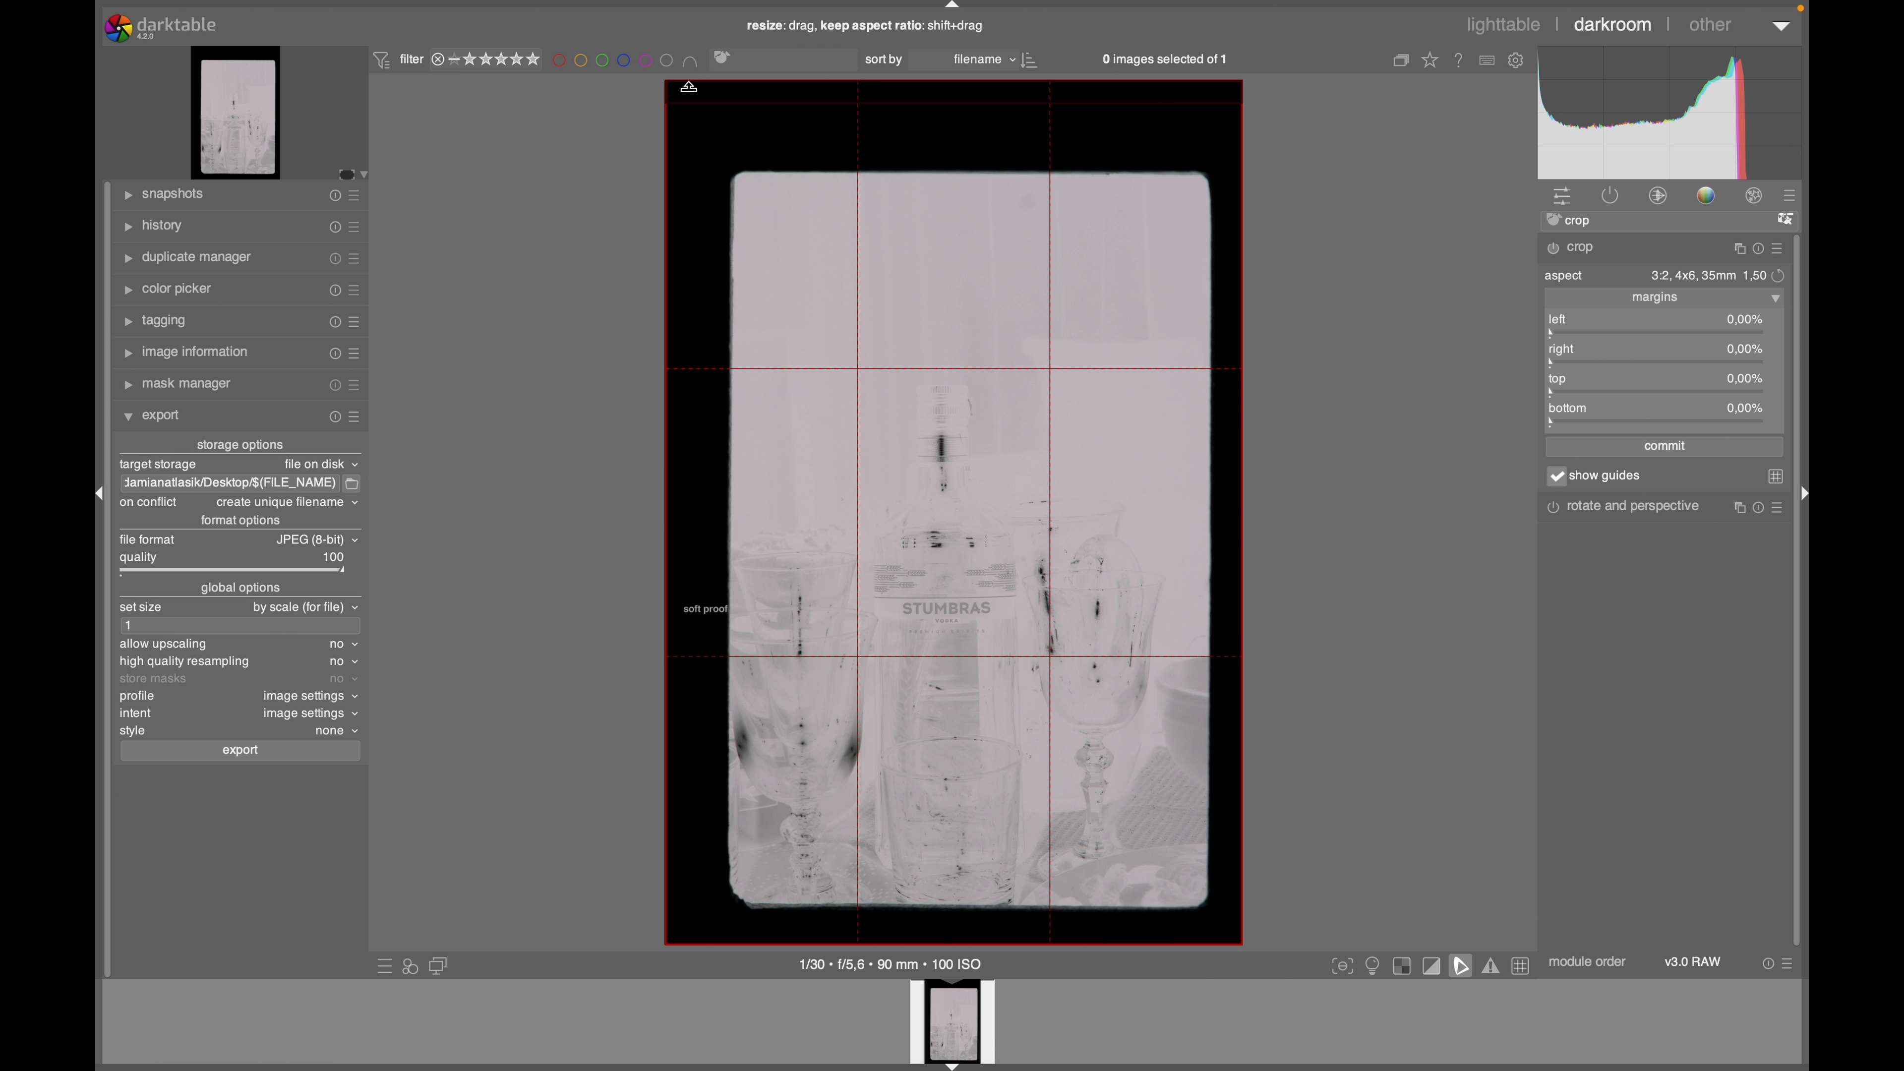
{"action": "left_click_drag", "start_coordinate": [682, 98], "coordinate": [721, 159]}
{"action": "left_click_drag", "start_coordinate": [1221, 923], "coordinate": [1211, 906]}
{"action": "left_click", "coordinate": [1582, 255]}
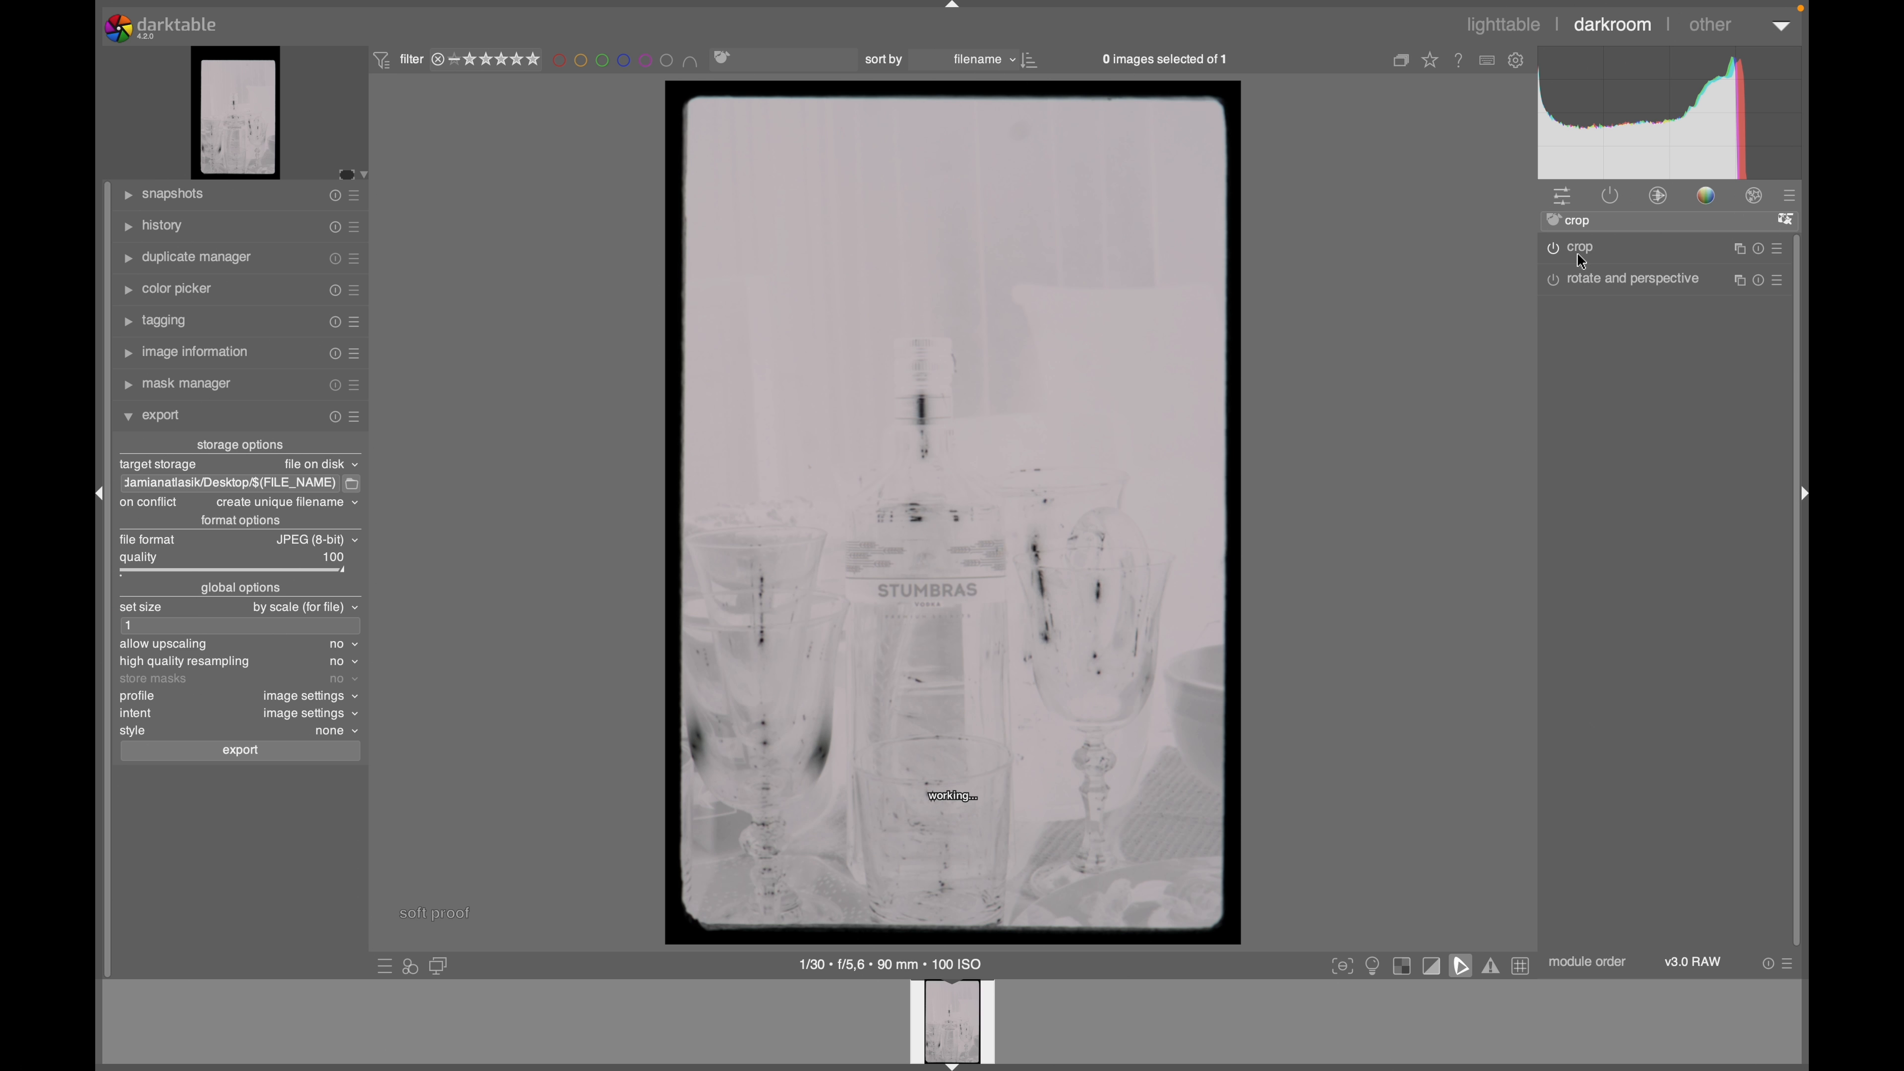
Step: Invert the negative with the negadoctor module, using black and white film as the film stock
{"action": "double_click", "coordinate": [1608, 221]}
{"action": "key", "text": "BackSpace"}
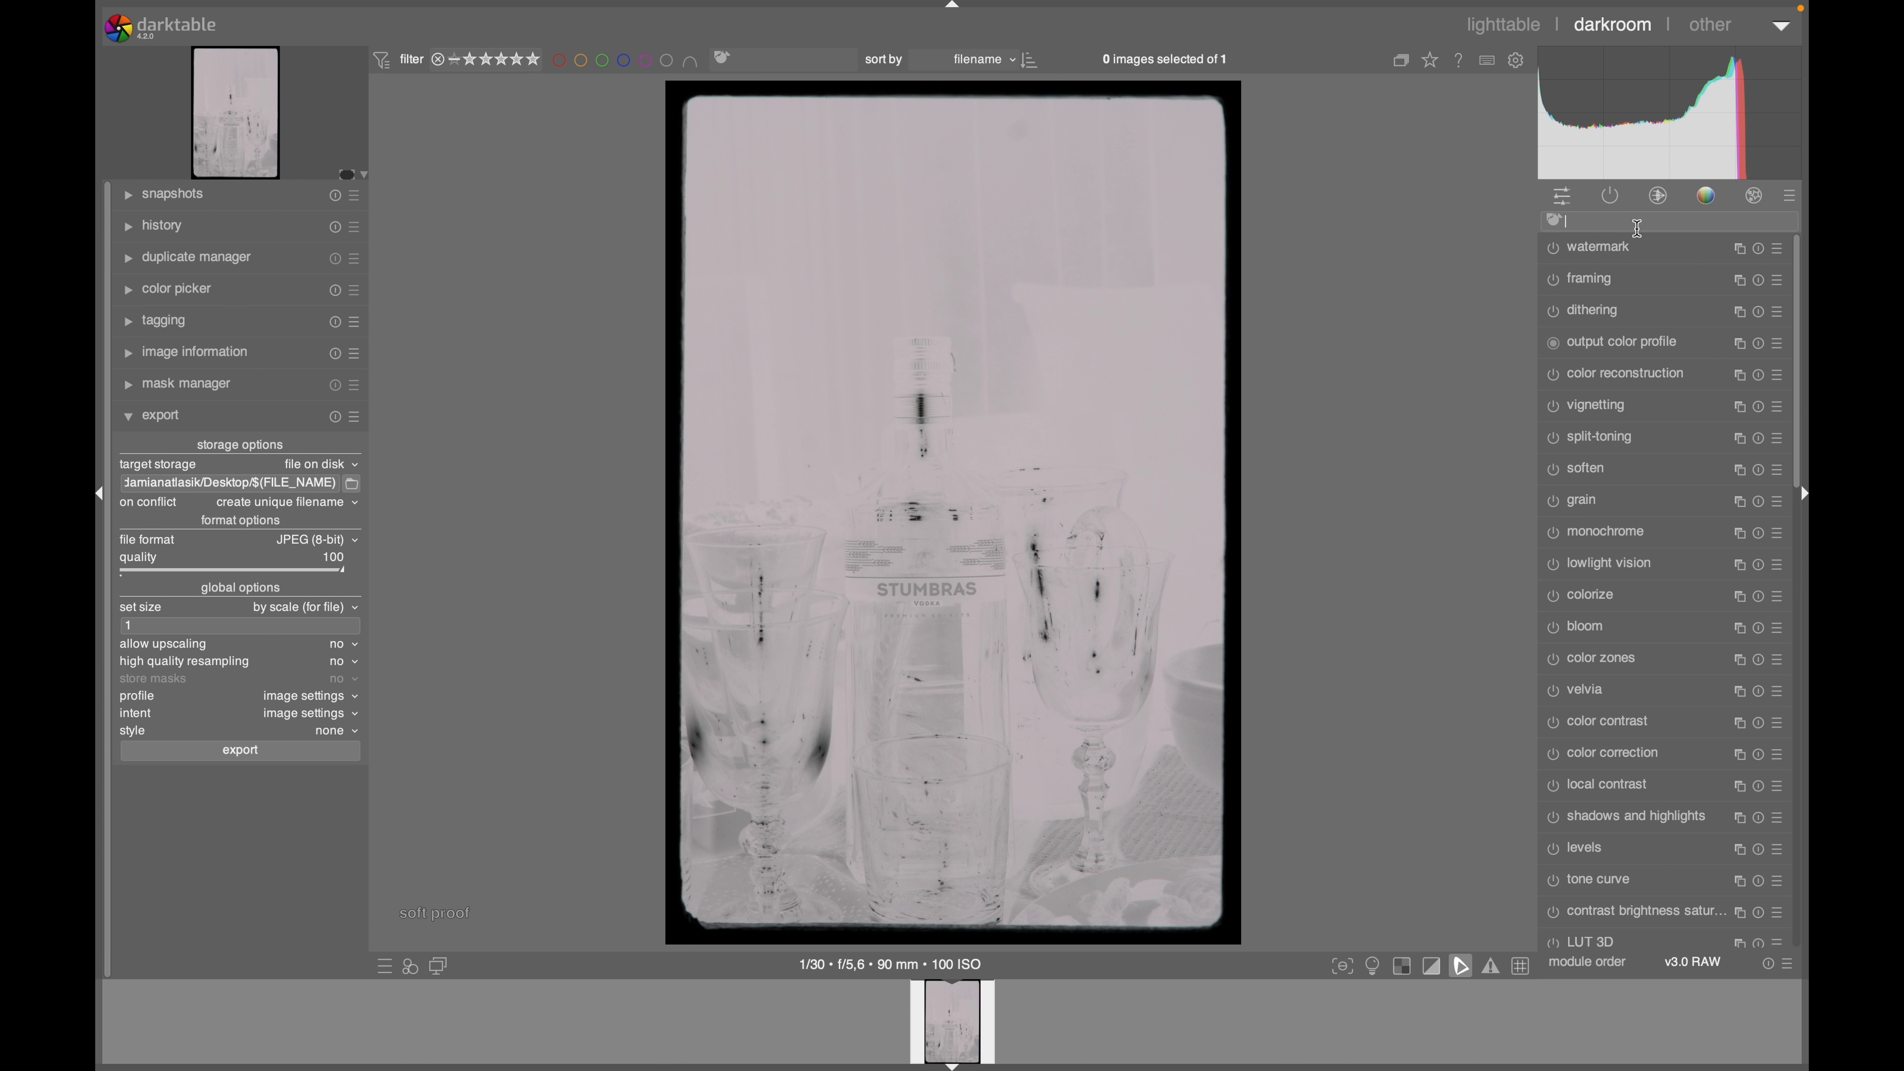
{"action": "type", "text": "neg"}
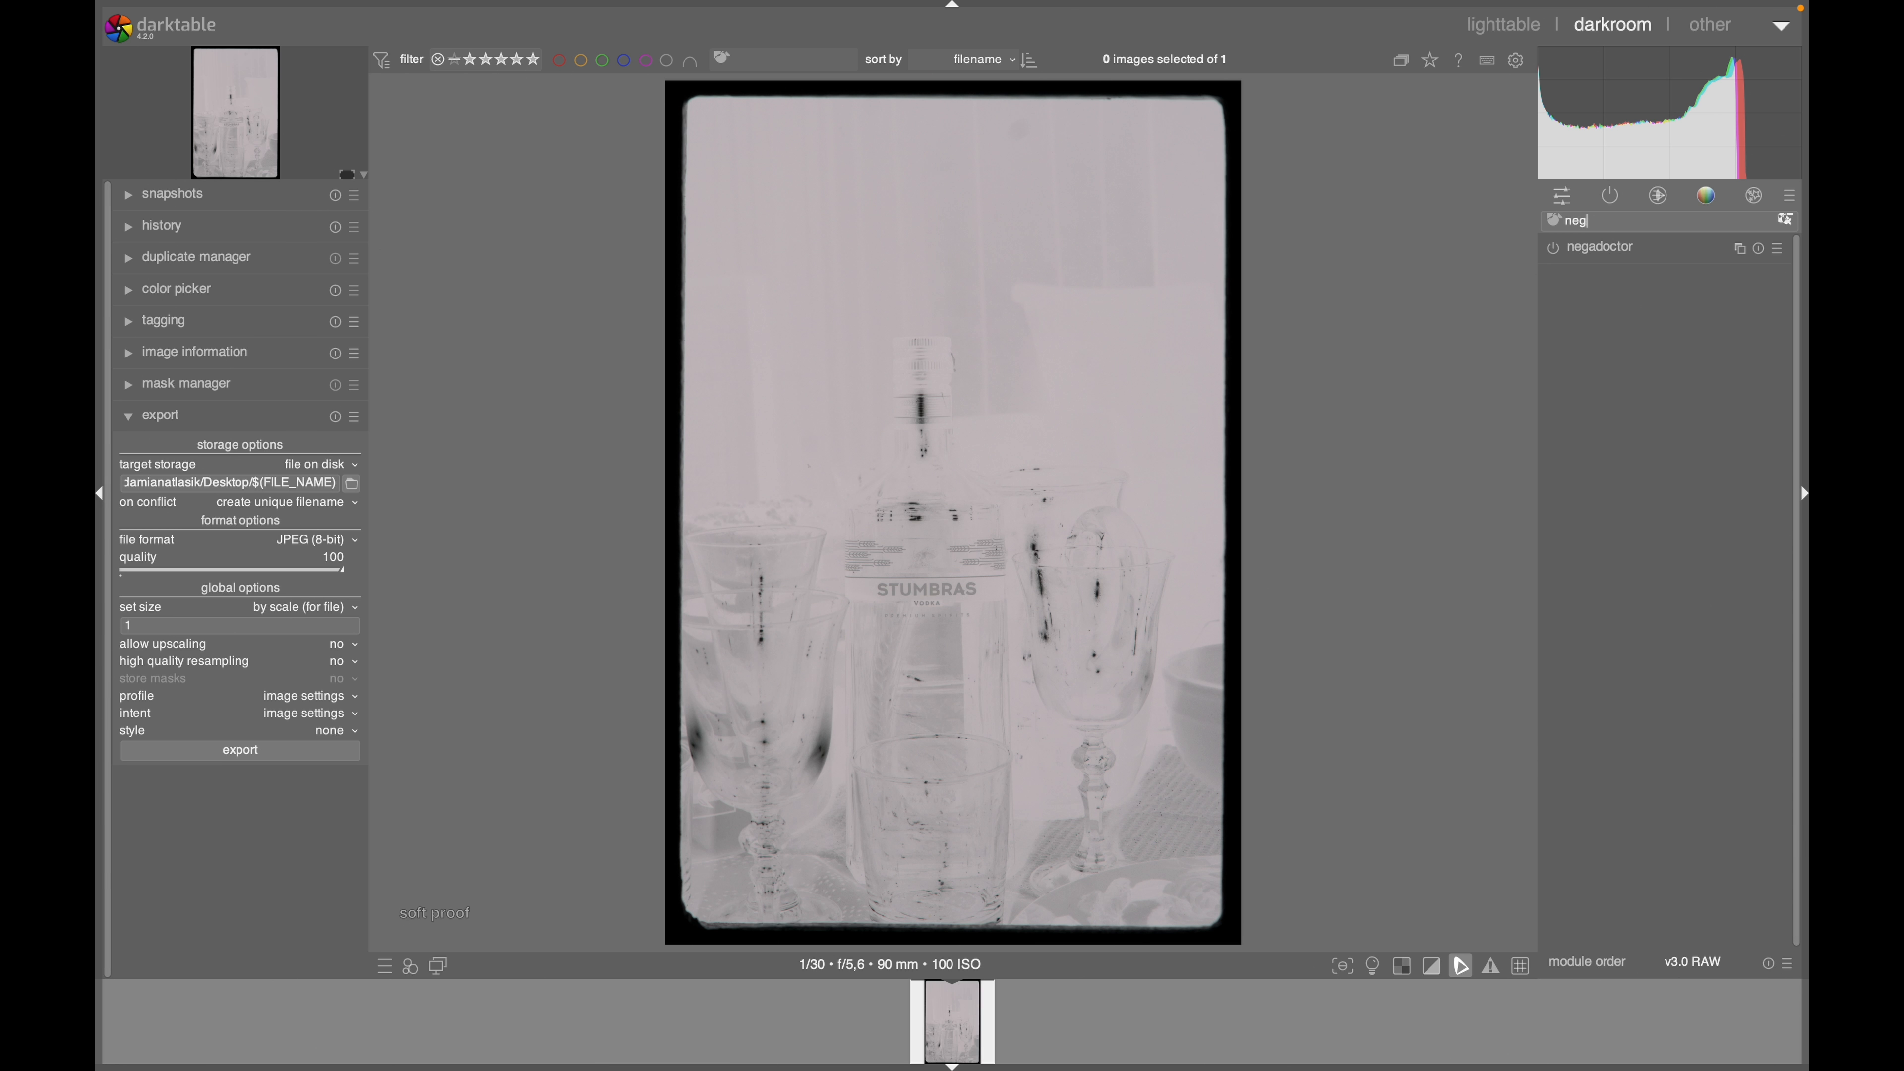
{"action": "left_click", "coordinate": [1631, 252]}
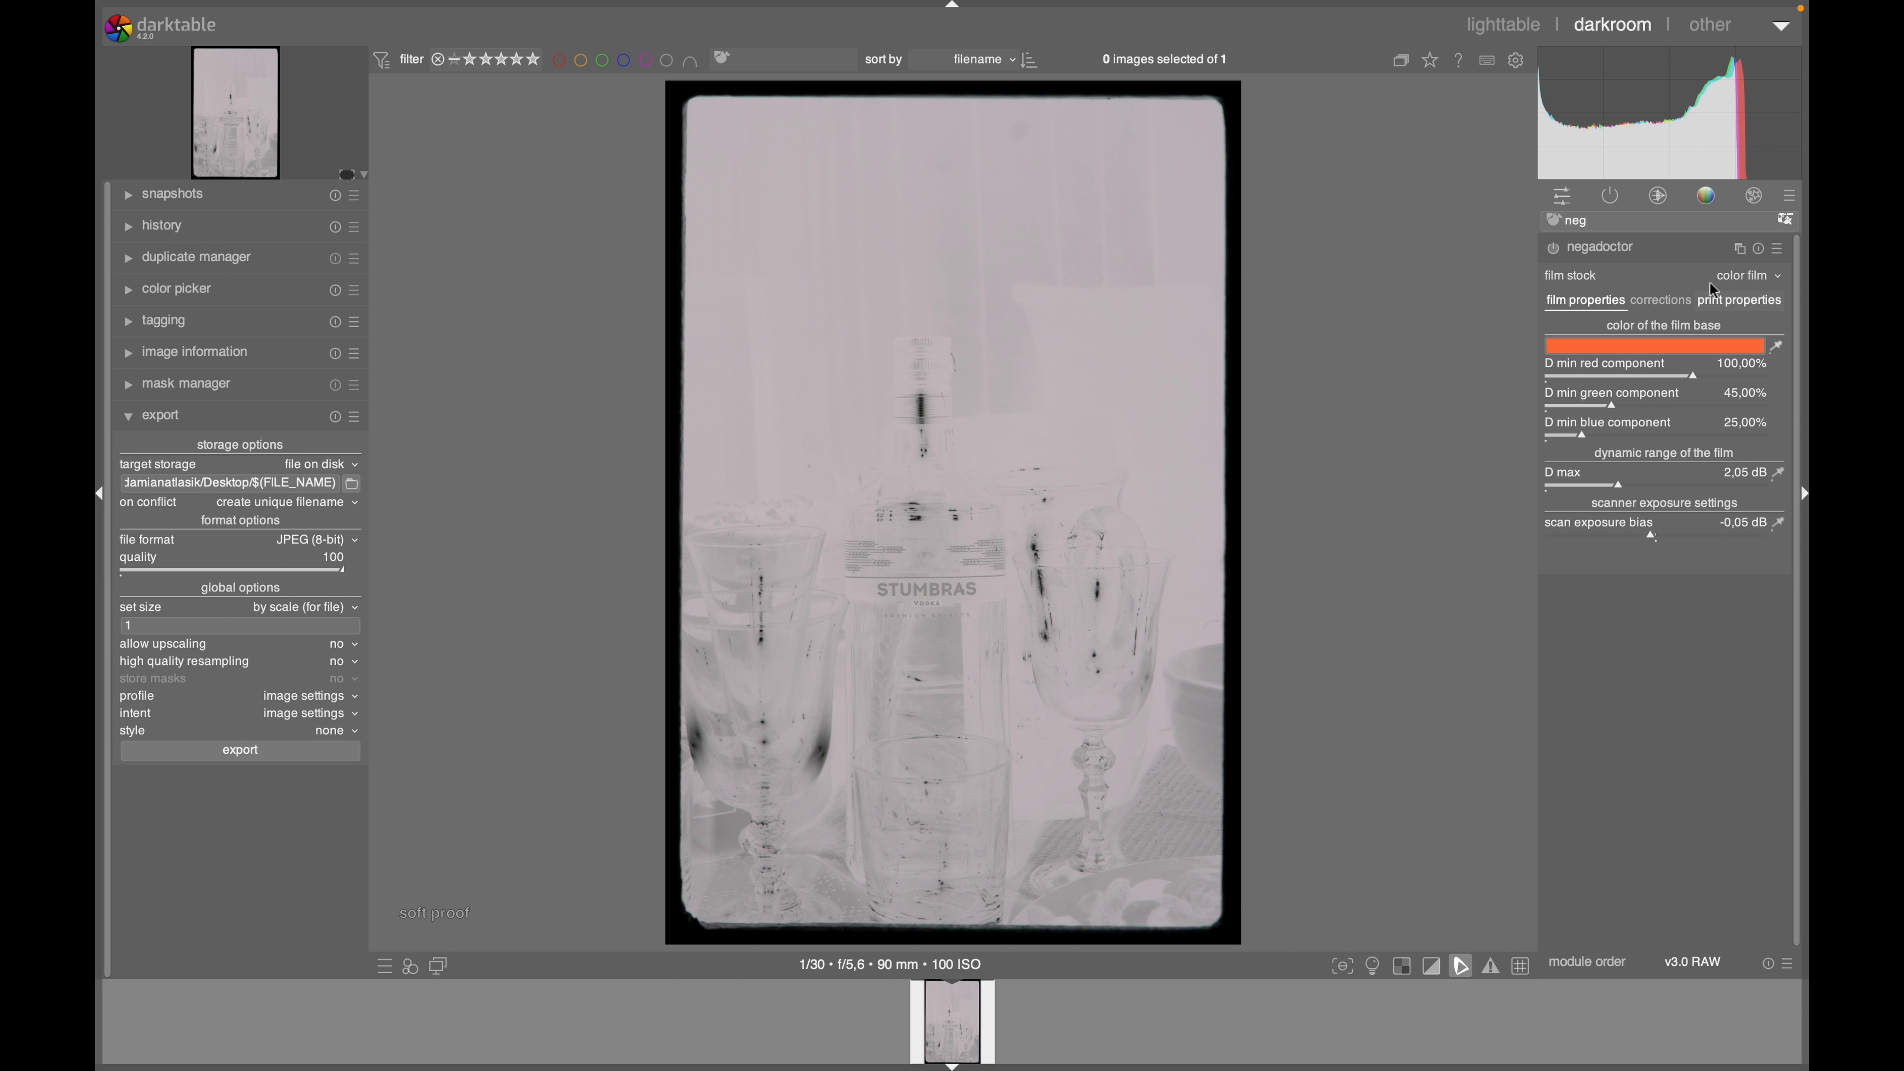
{"action": "left_click", "coordinate": [1762, 288]}
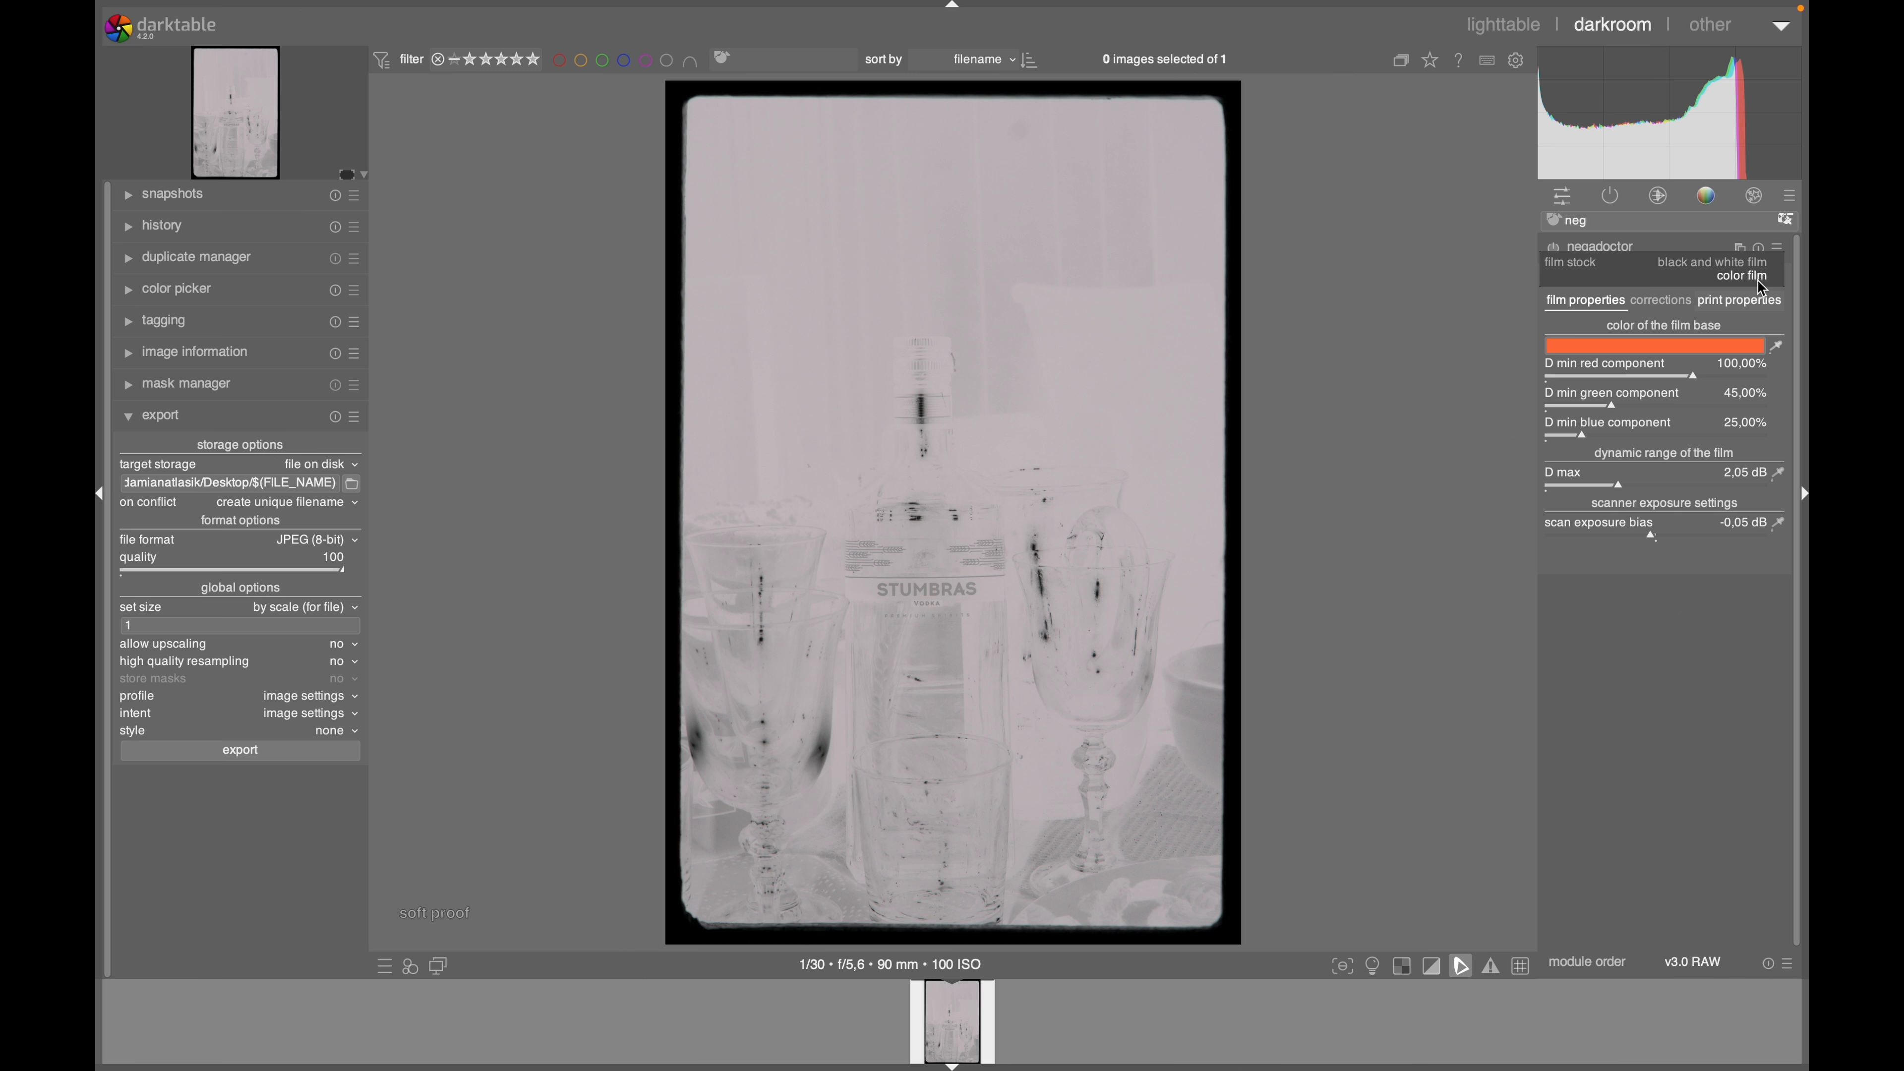
{"action": "left_click", "coordinate": [1714, 271]}
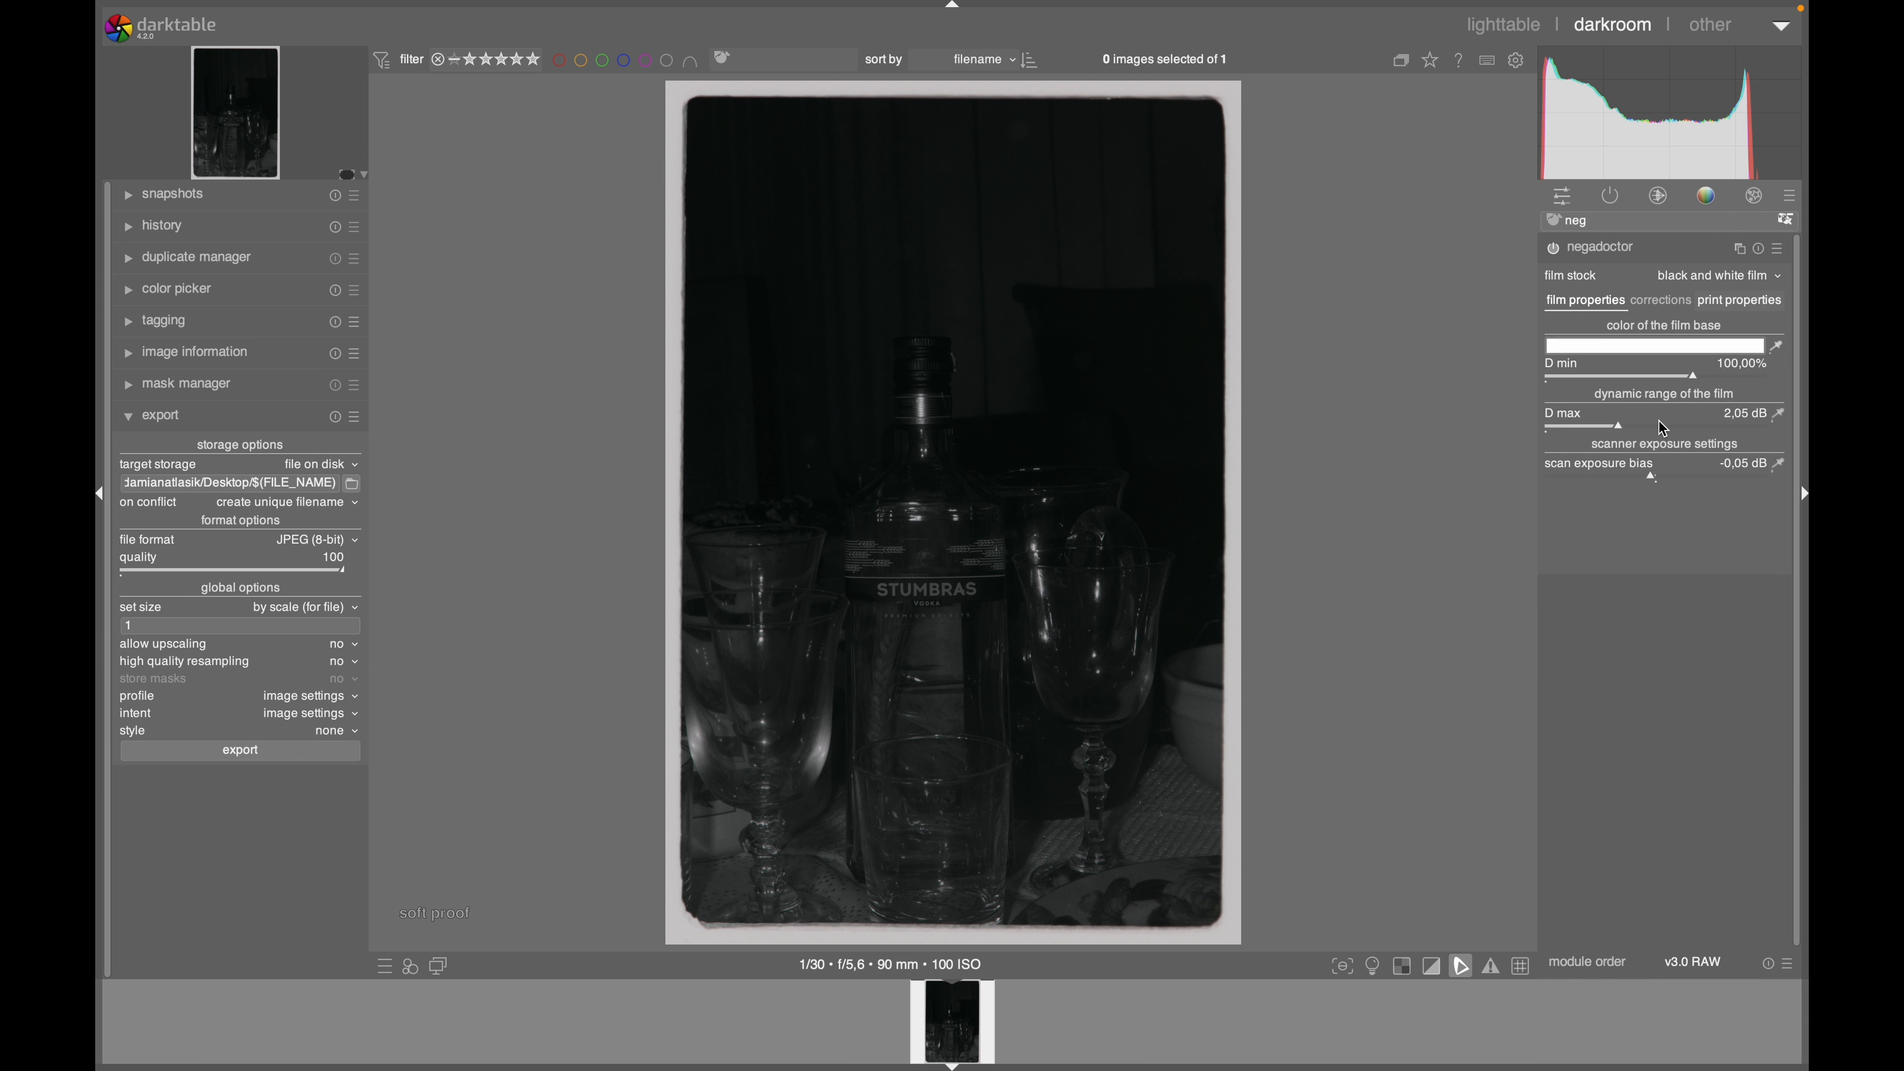
Step: Adjust negadoctor's film properties to D min 114.91%, D max 1.86 dB and scan exposure bias -0.06 dB
{"action": "left_click_drag", "start_coordinate": [1655, 485], "coordinate": [1652, 478]}
{"action": "left_click", "coordinate": [1662, 304]}
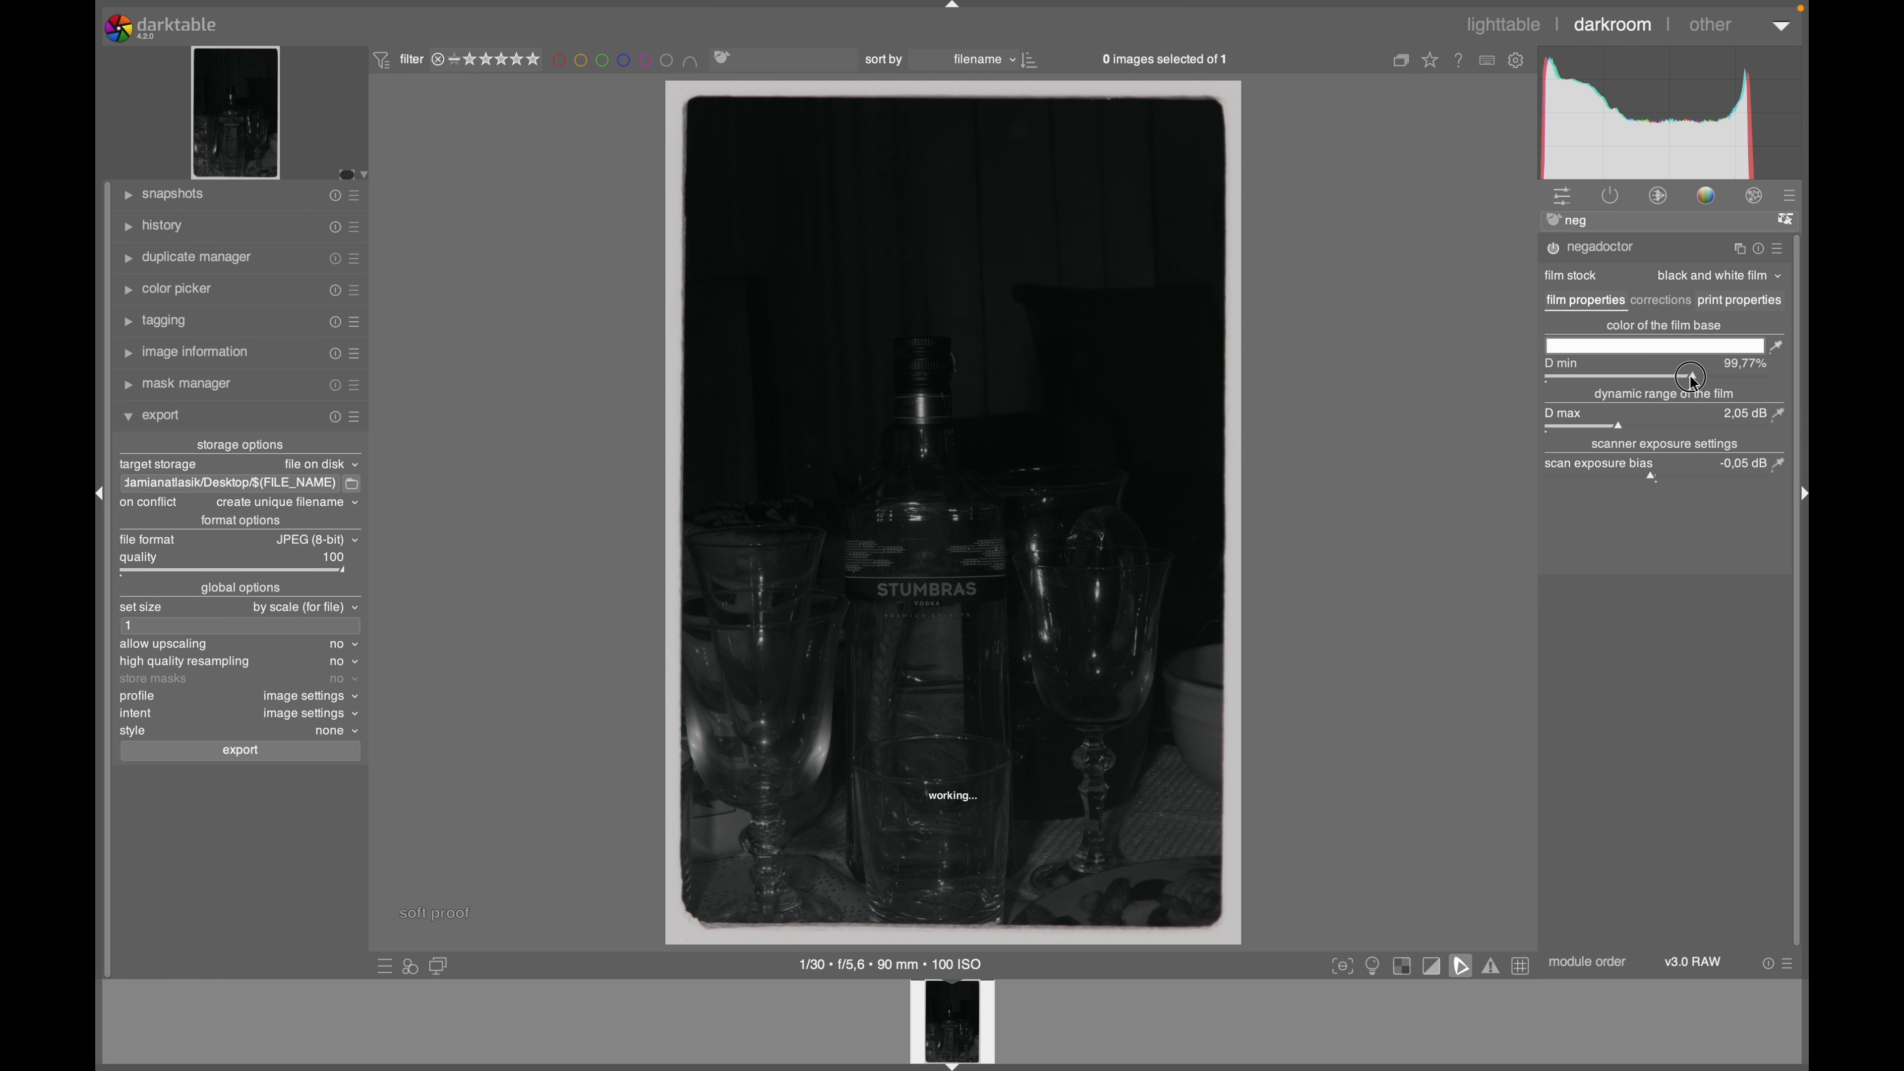
{"action": "left_click_drag", "start_coordinate": [1693, 377], "coordinate": [1717, 379]}
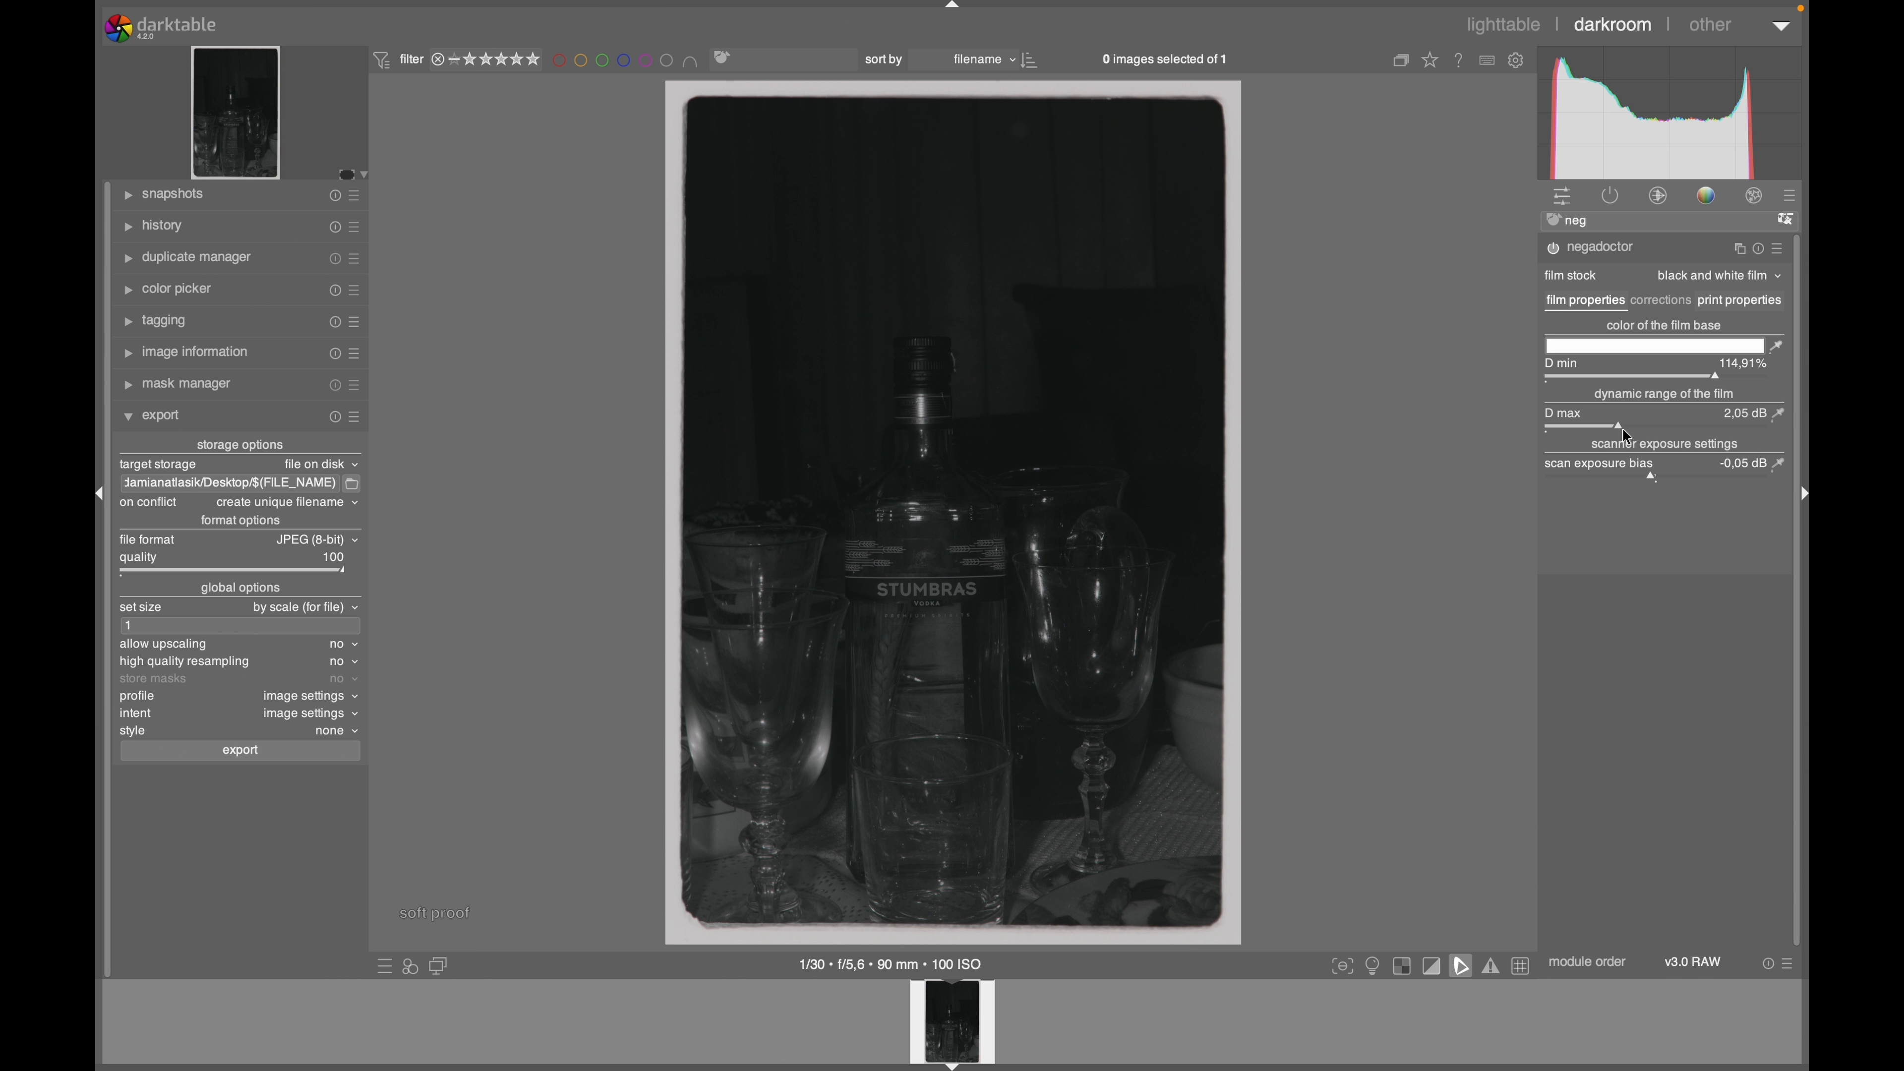
{"action": "left_click_drag", "start_coordinate": [1623, 428], "coordinate": [1613, 434]}
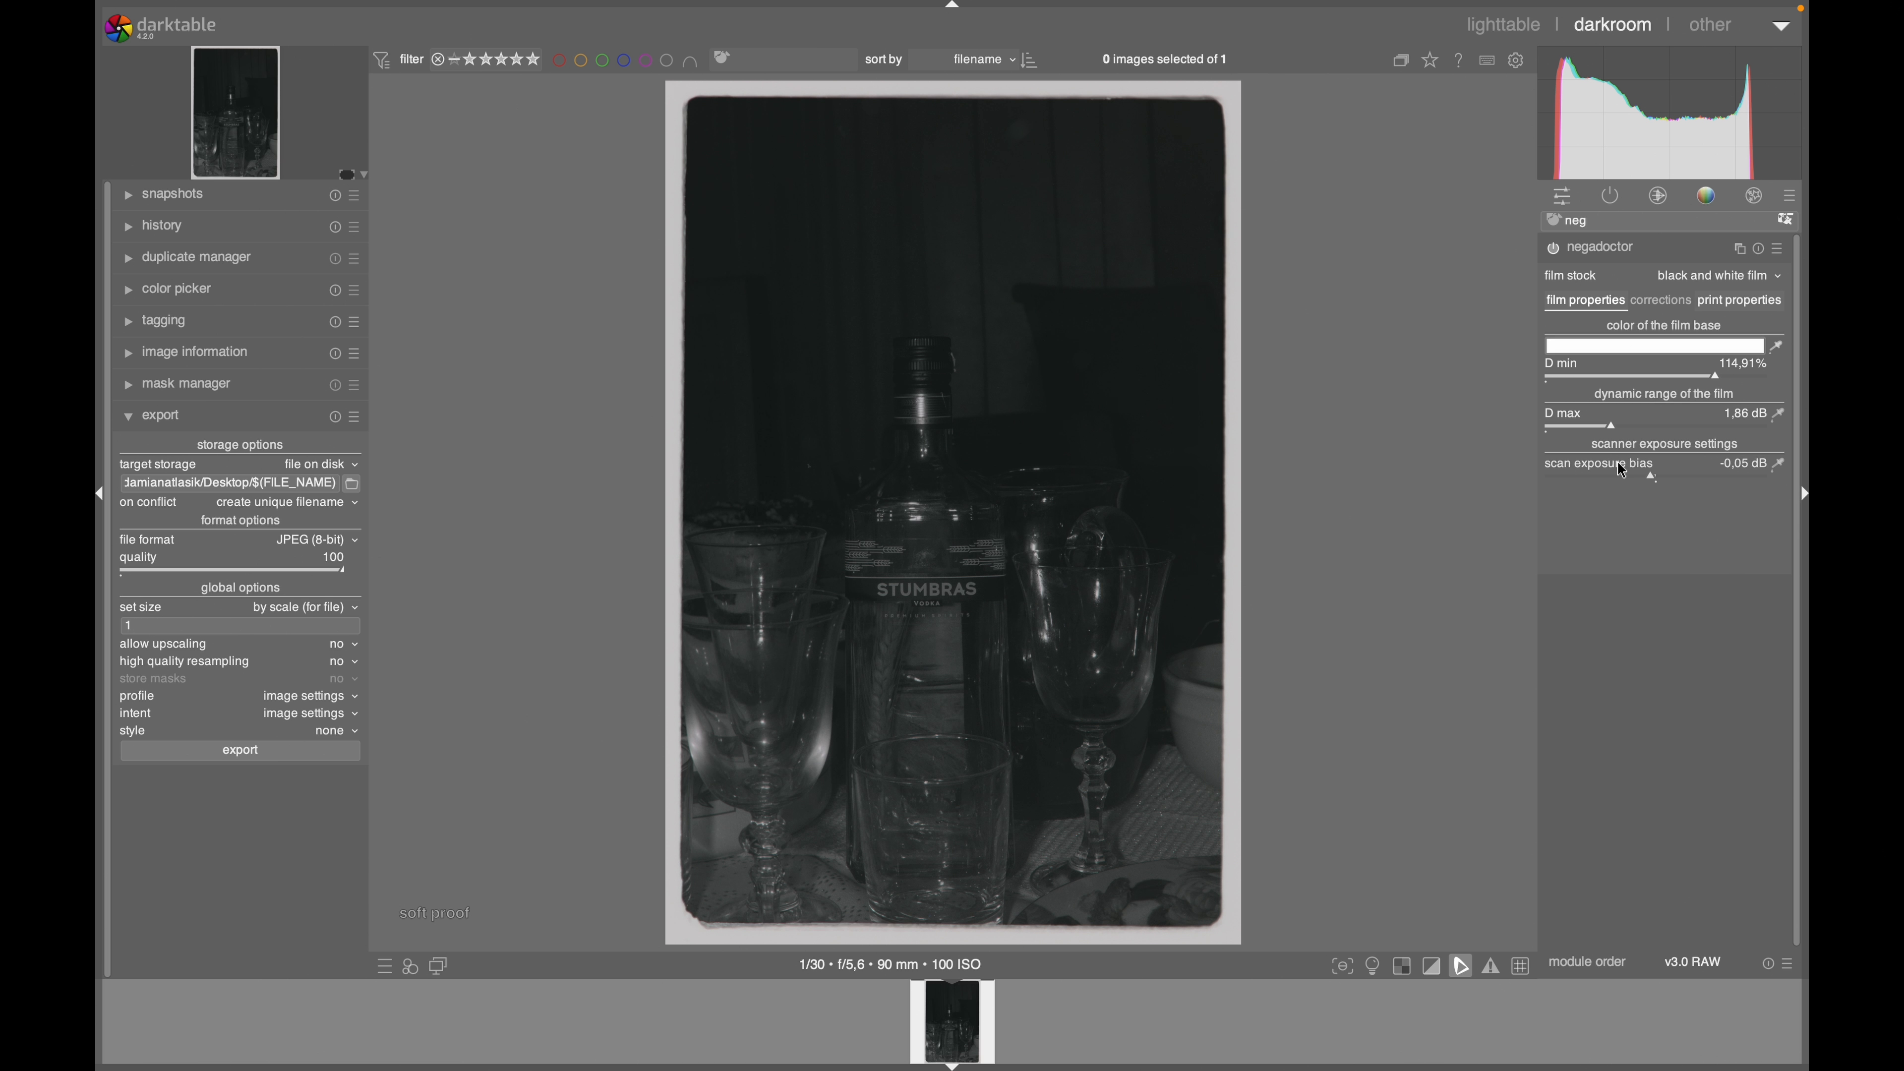
{"action": "left_click", "coordinate": [1650, 473]}
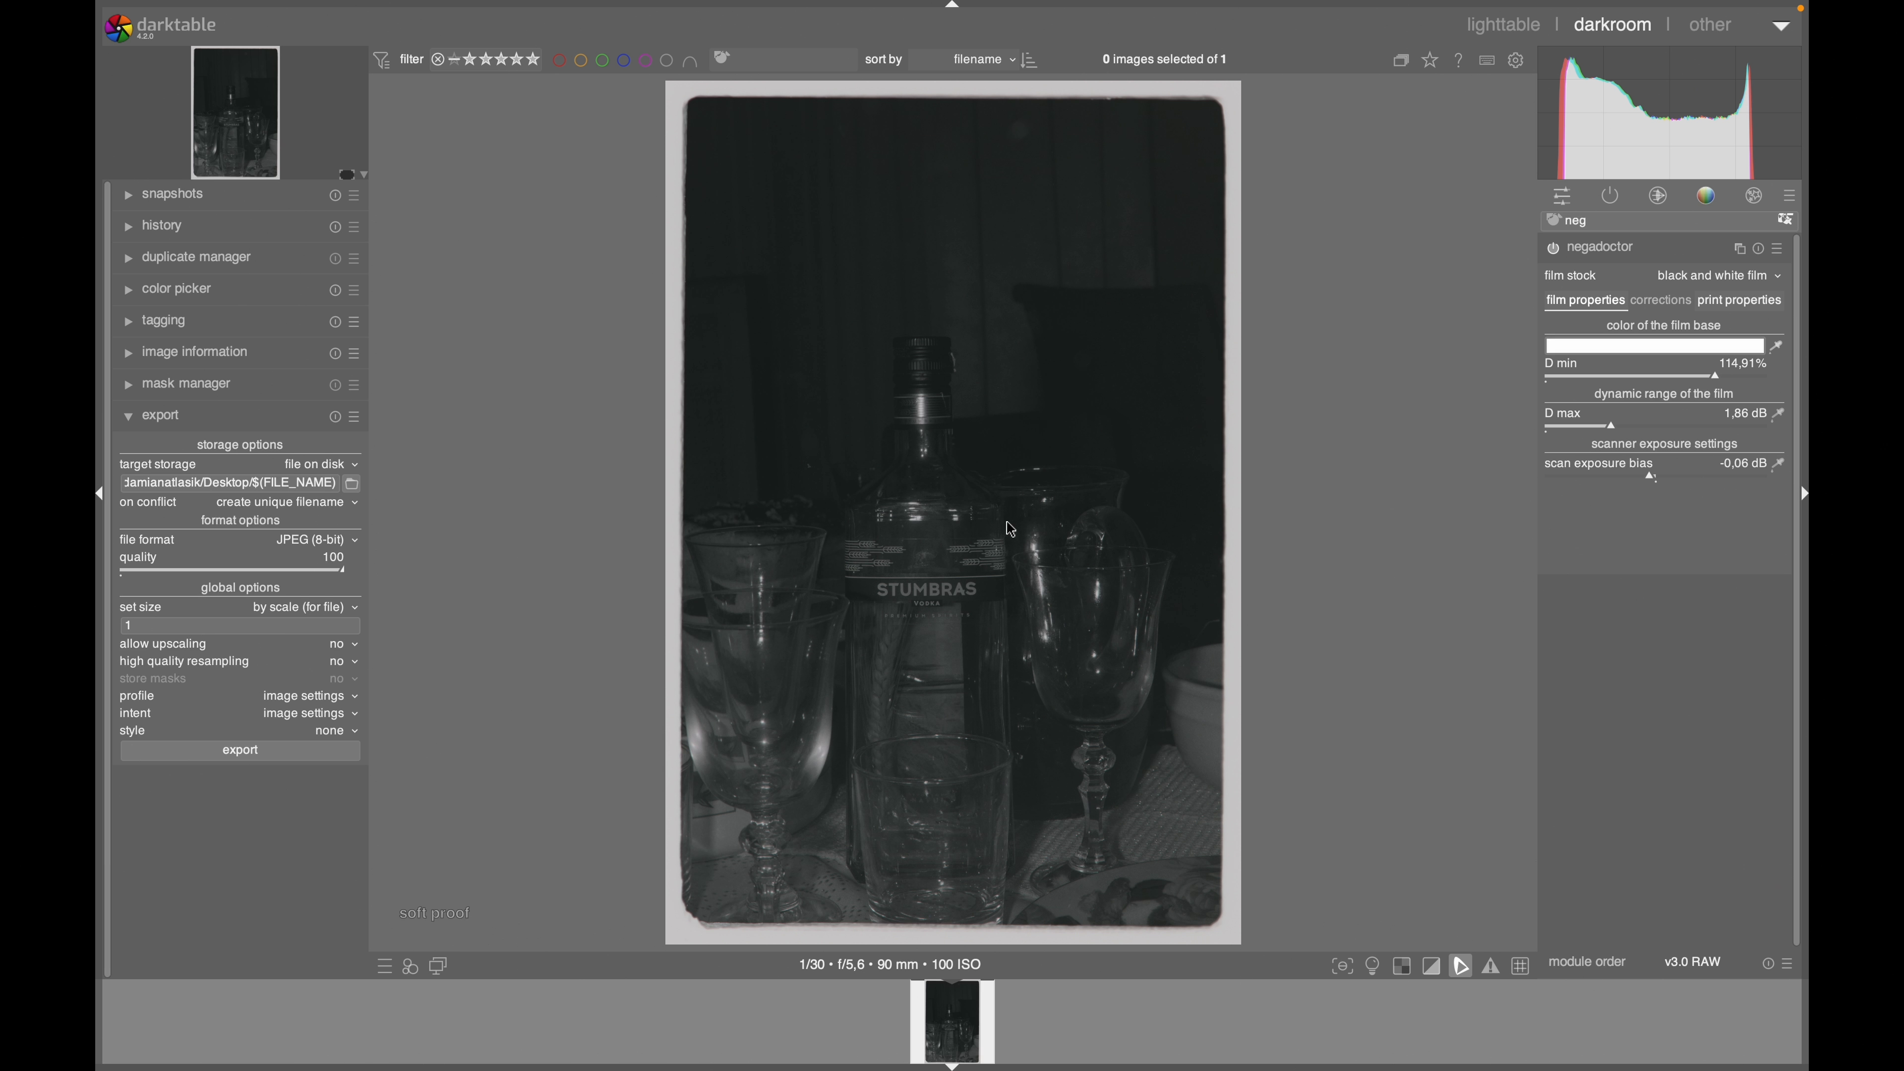
Step: Clear the module search and enable the monochrome module on the photo
{"action": "double_click", "coordinate": [1646, 228]}
{"action": "key", "text": "BackSpace"}
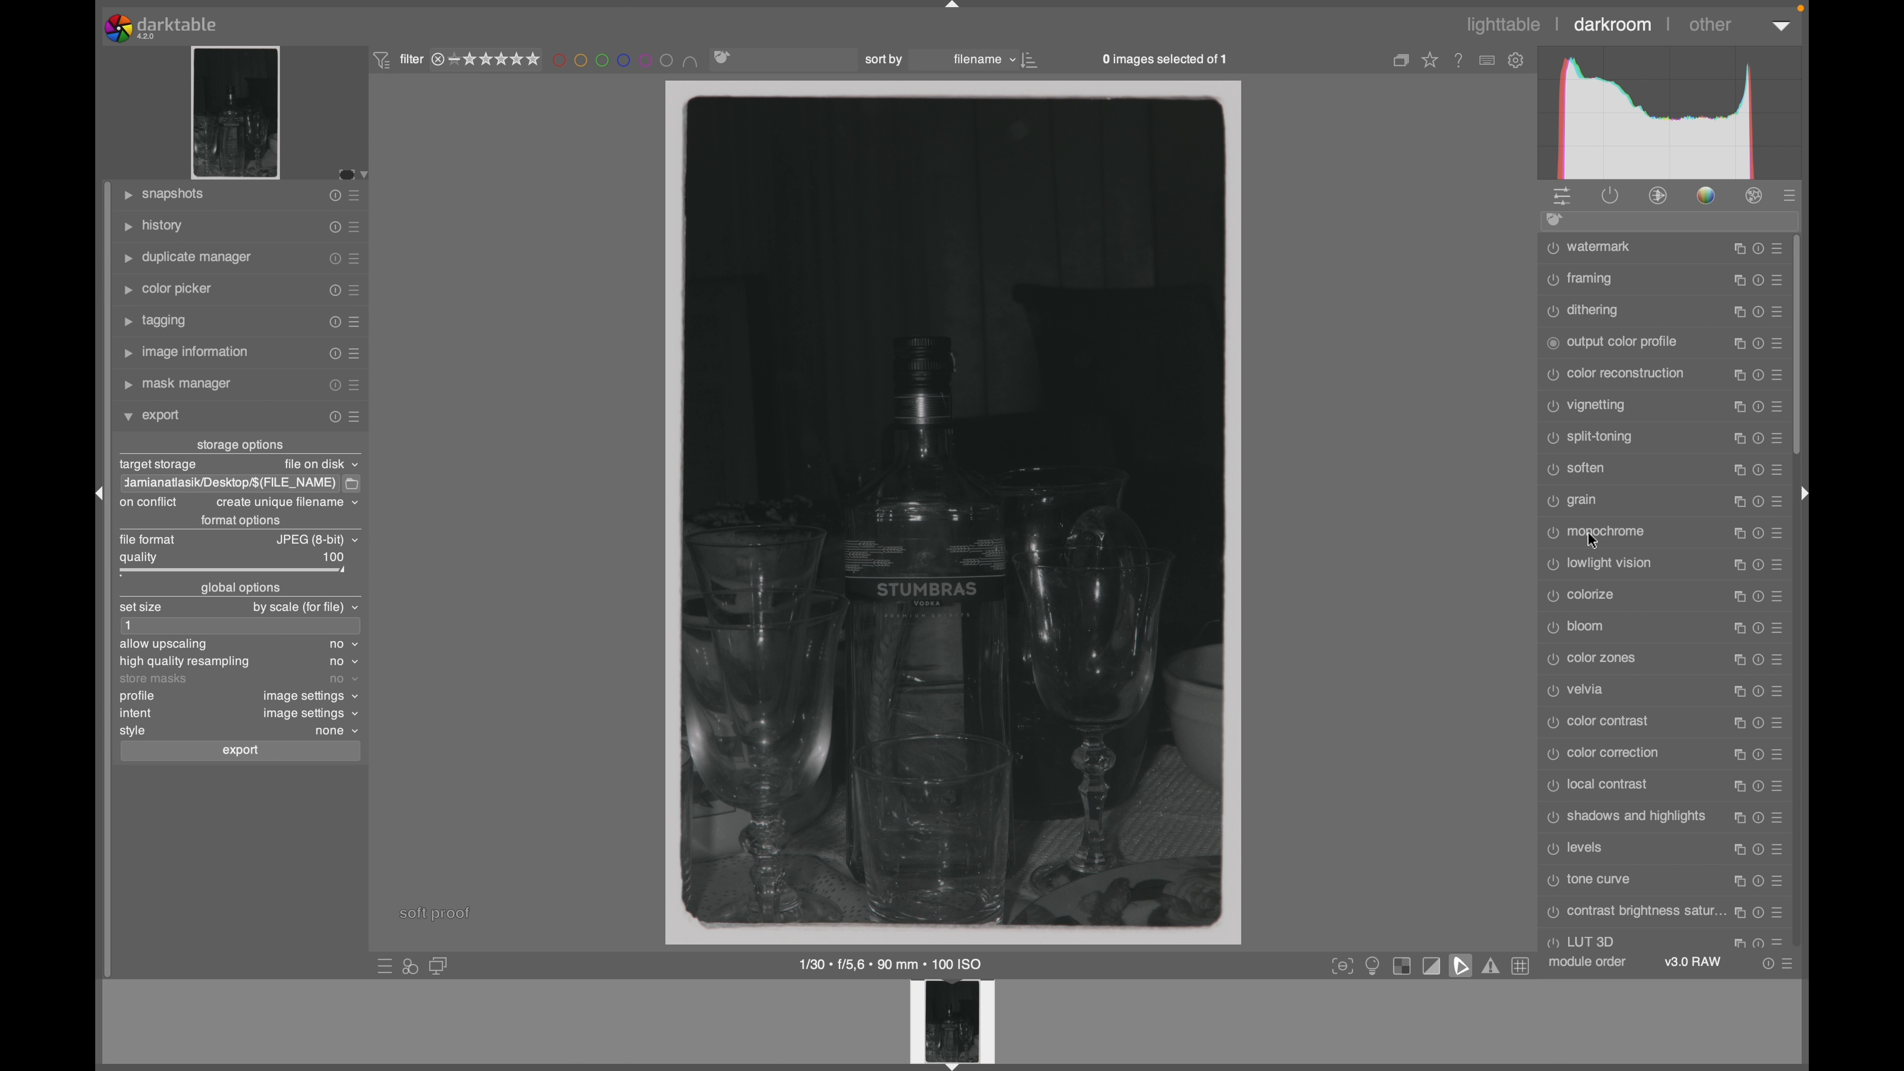
{"action": "left_click", "coordinate": [1554, 534]}
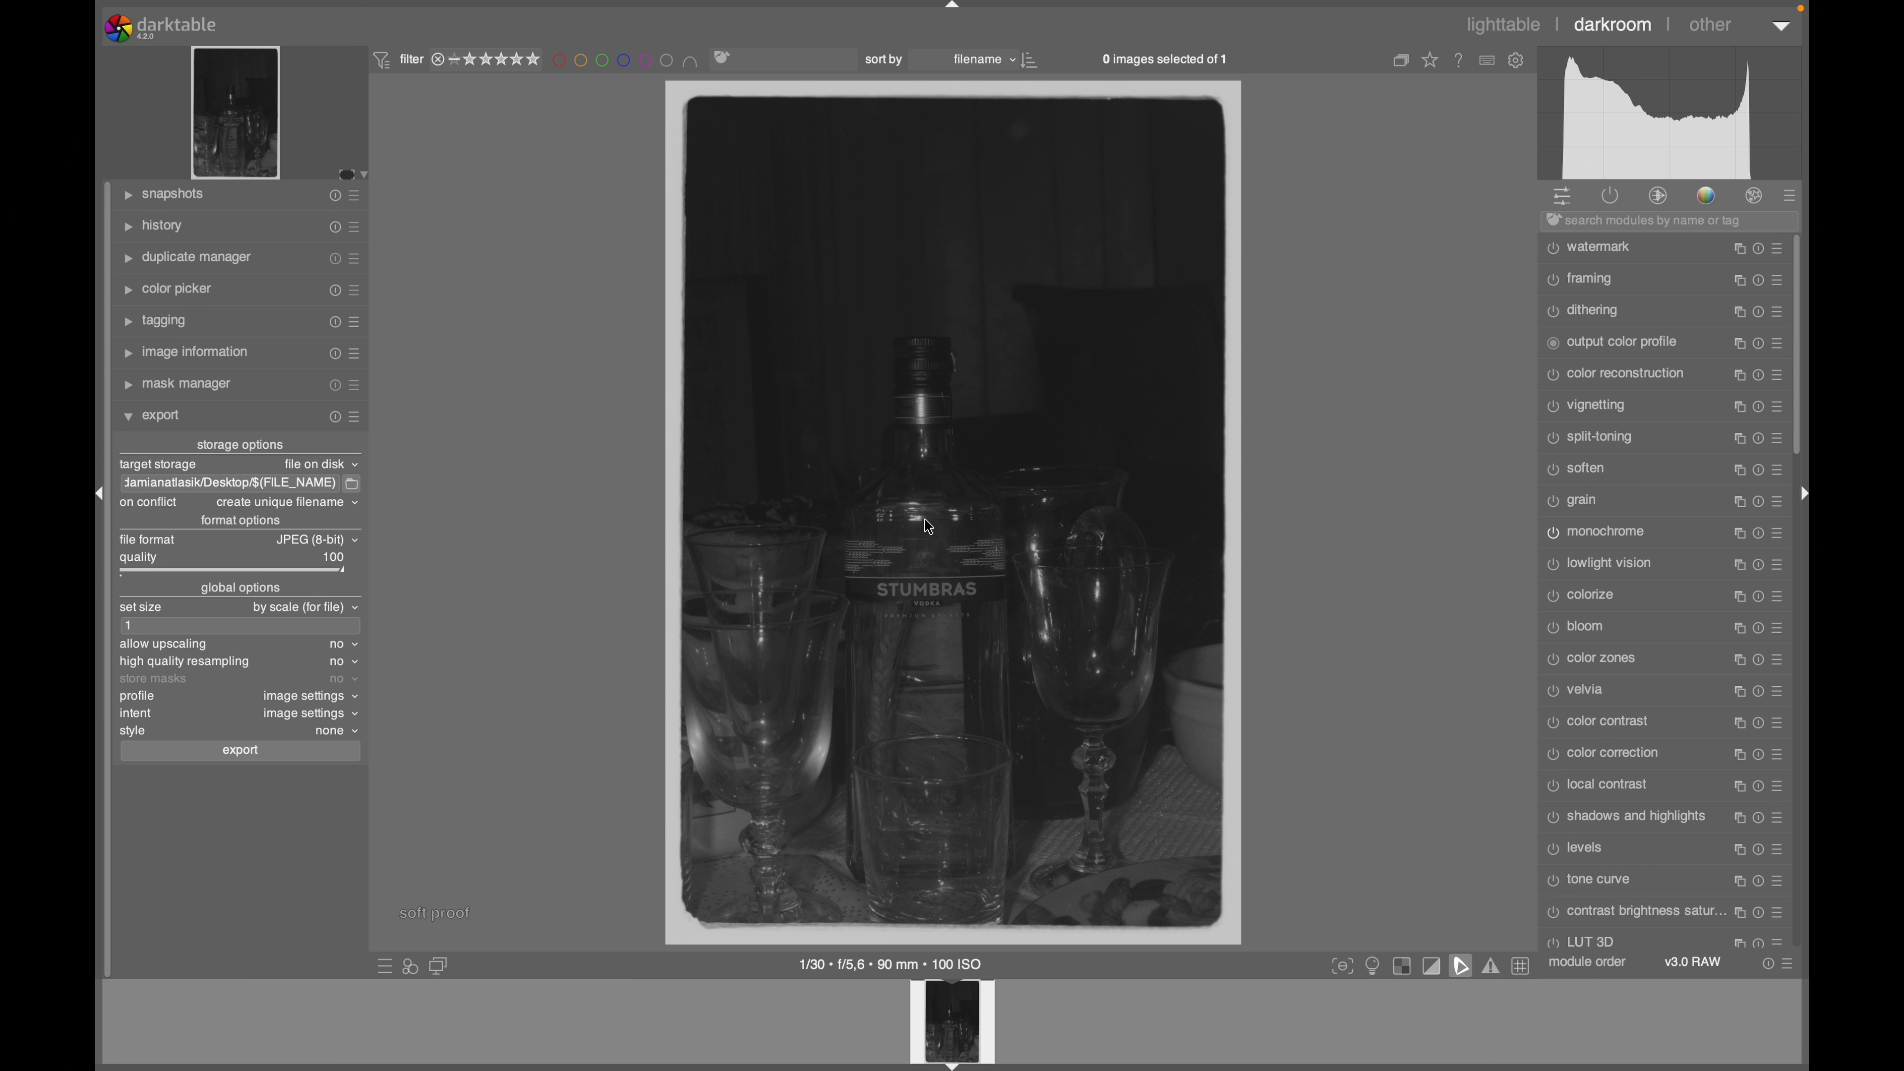
Step: Set the exposure to about +0.662 EV and the filmic rgb contrast to about 1.322
{"action": "left_click", "coordinate": [1562, 196]}
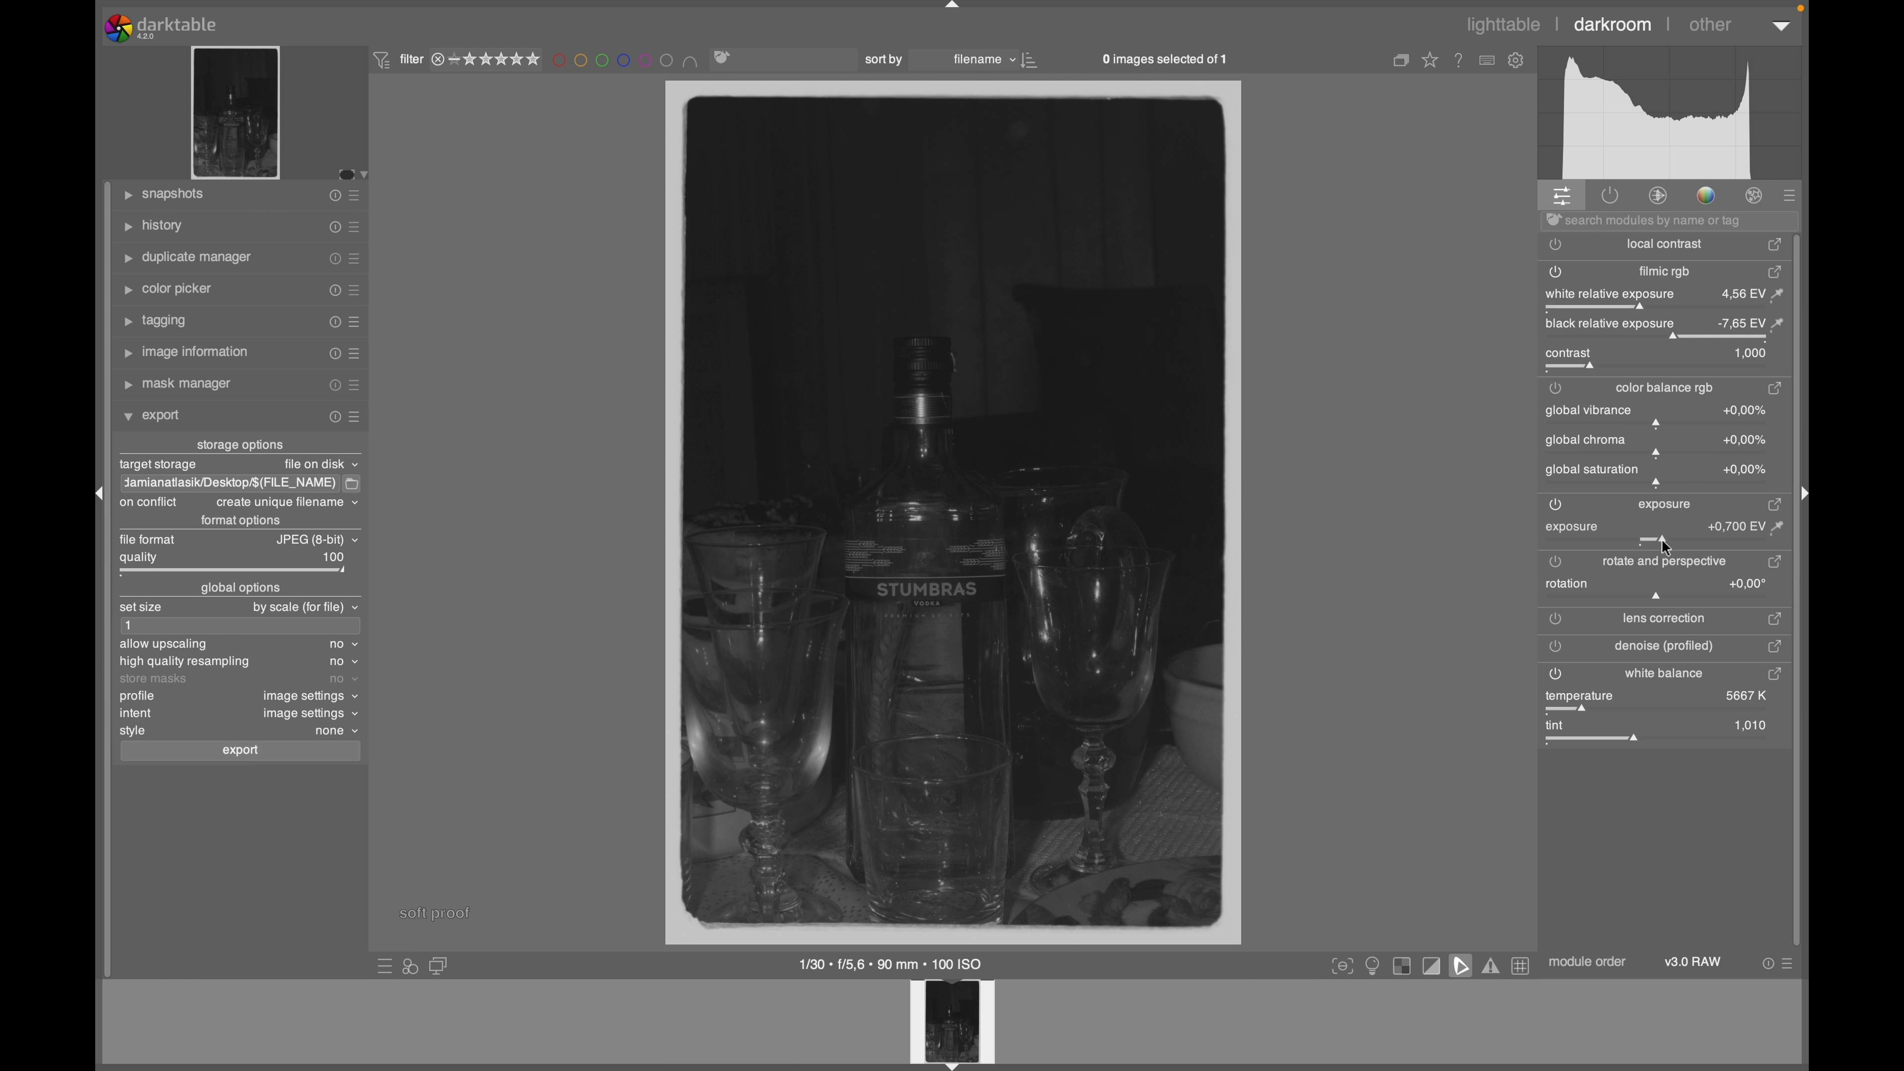
{"action": "left_click_drag", "start_coordinate": [1662, 540], "coordinate": [1683, 546]}
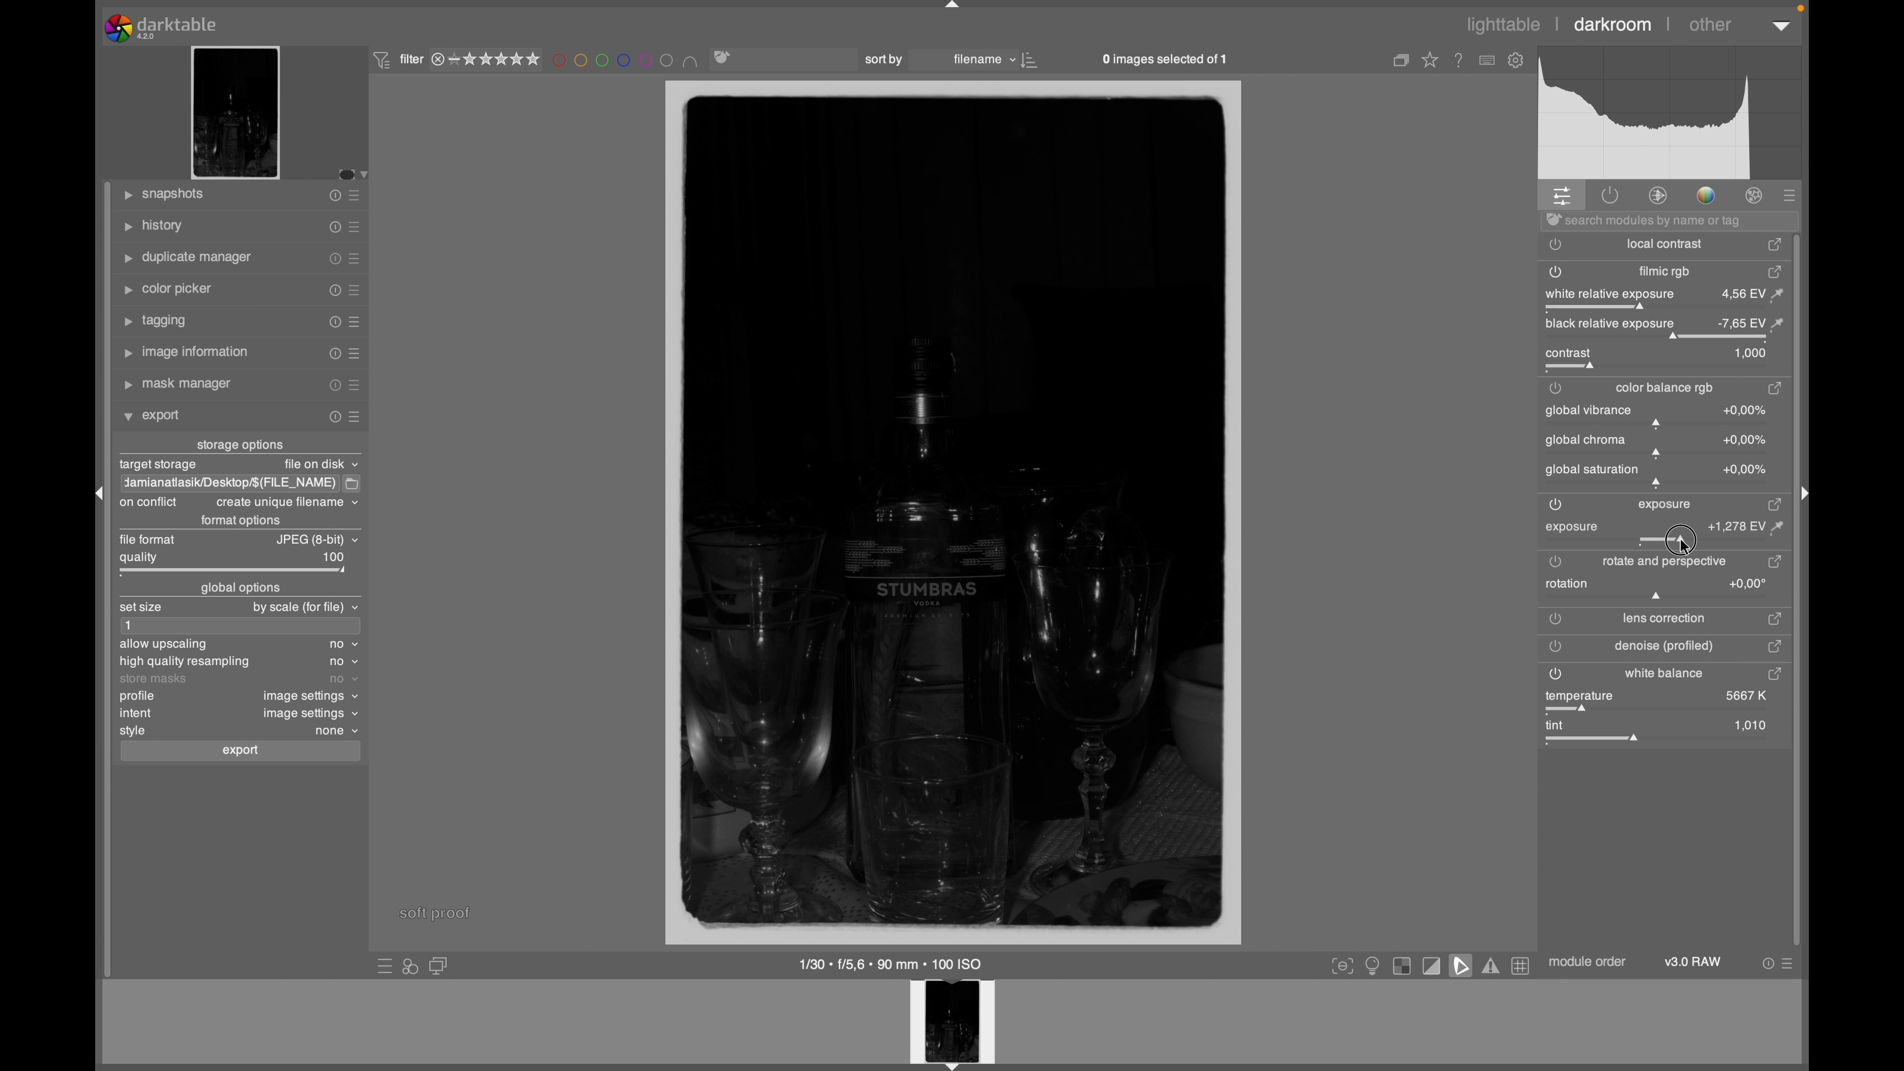
{"action": "mouse_move", "coordinate": [1682, 546]}
{"action": "left_mouse_down"}
{"action": "mouse_move", "coordinate": [1622, 546]}
{"action": "mouse_move", "coordinate": [1660, 543]}
{"action": "left_mouse_up"}
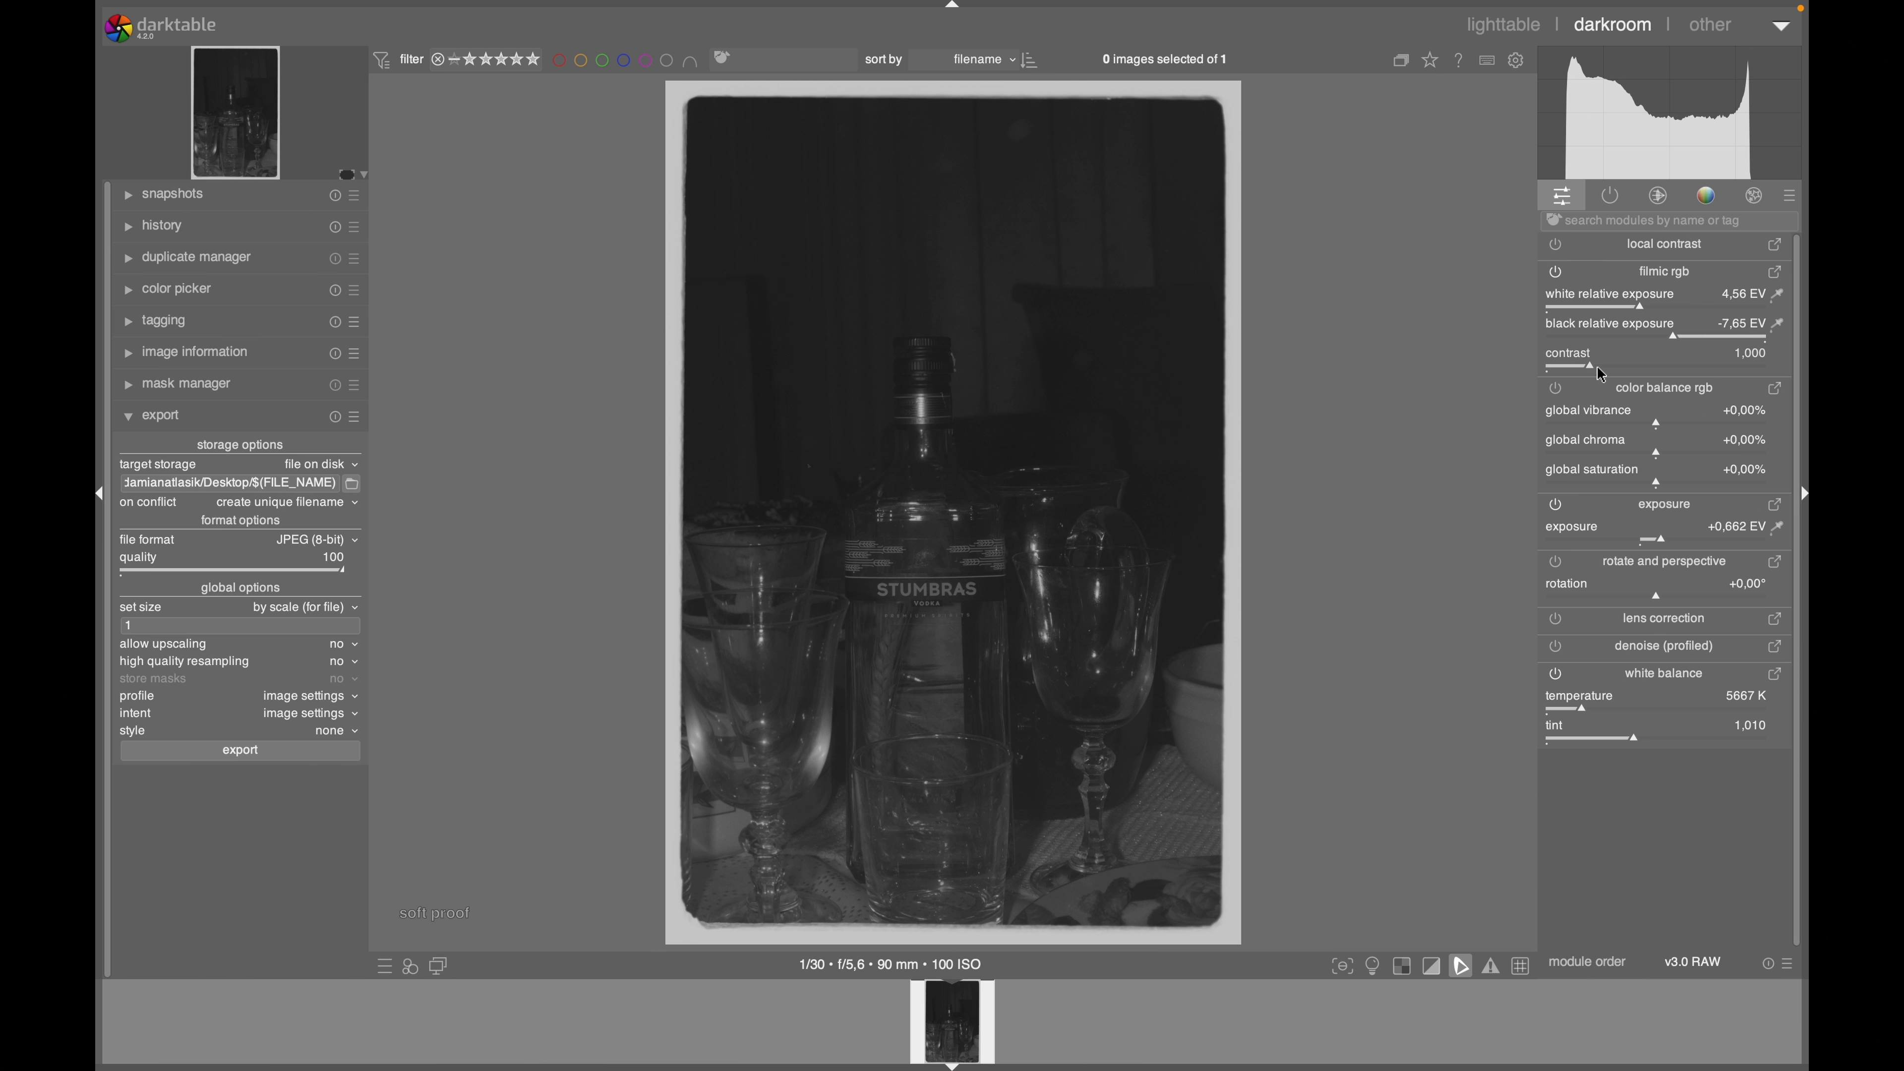
{"action": "left_click_drag", "start_coordinate": [1595, 373], "coordinate": [1620, 371]}
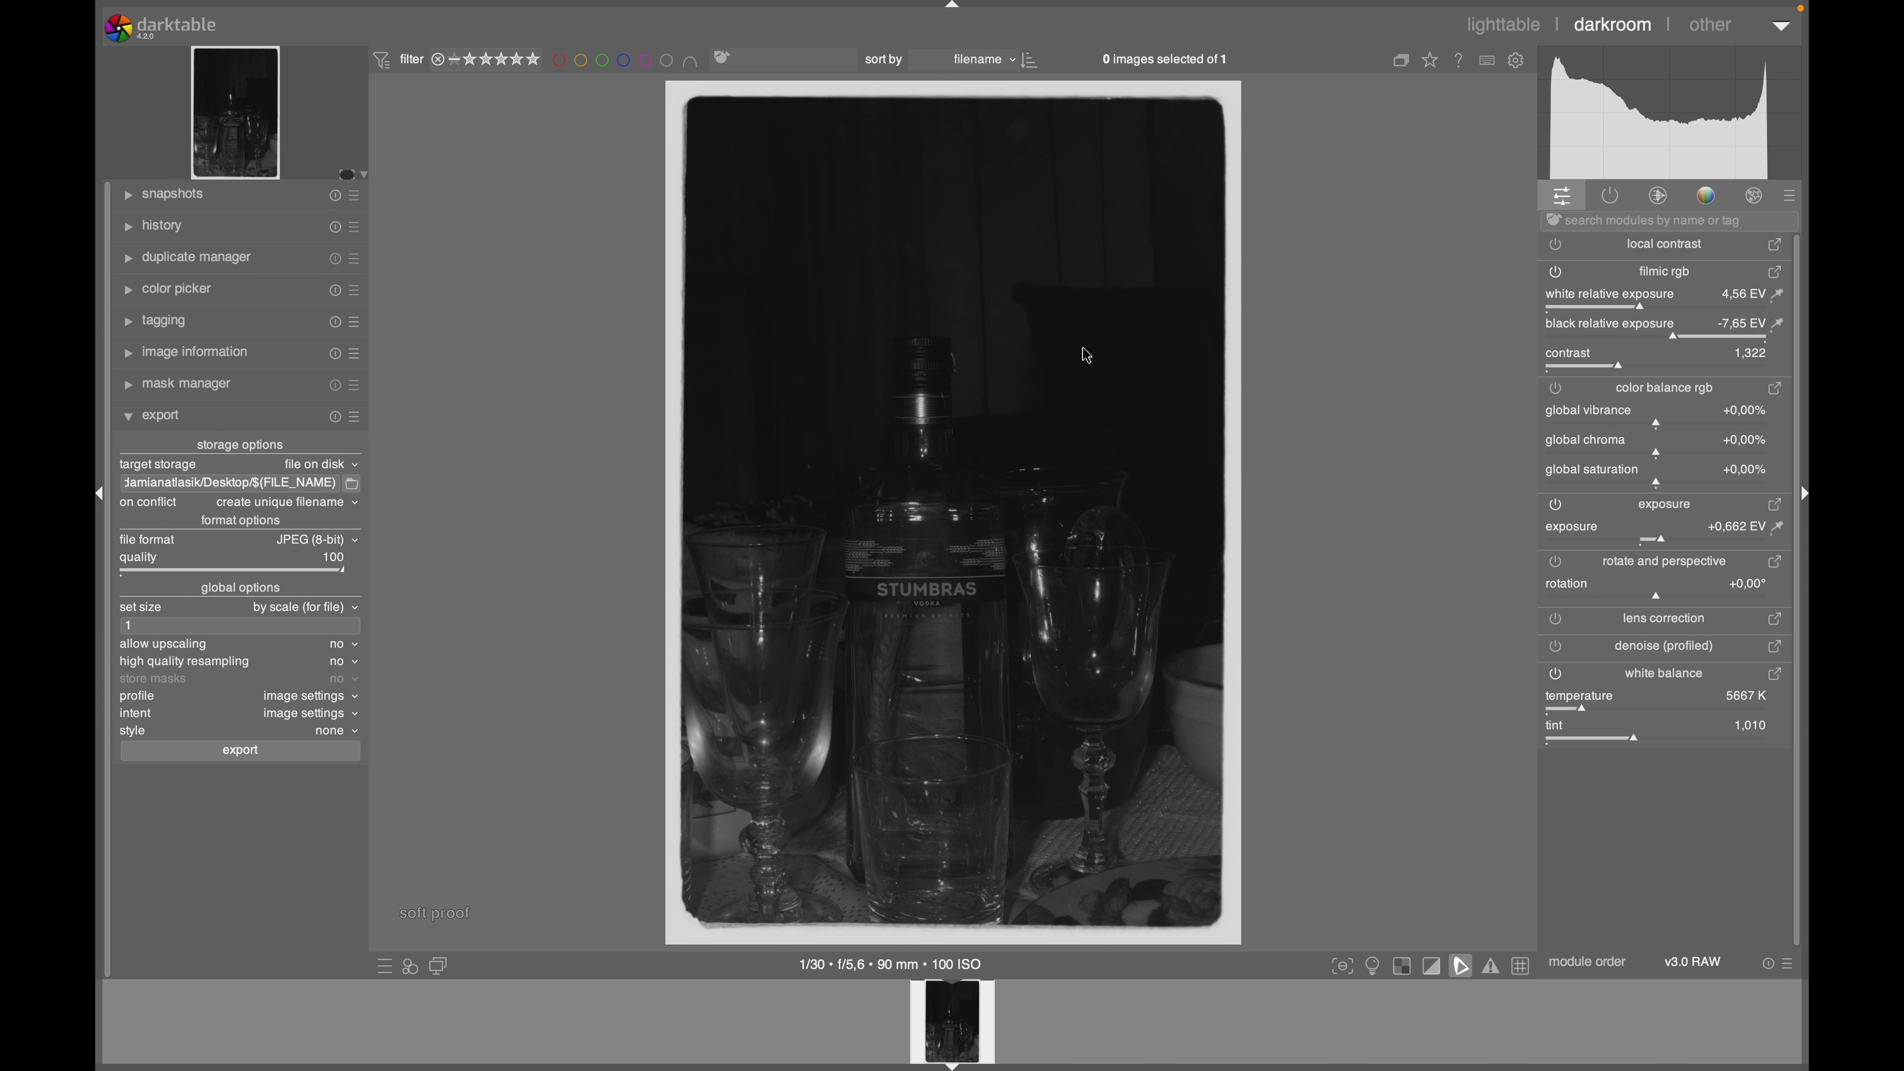
Step: Retouch the spot in the dark background near the photo's upper edge with a circle shape and reposition the shape's source area
{"action": "left_click", "coordinate": [1619, 223]}
{"action": "type", "text": "ret"}
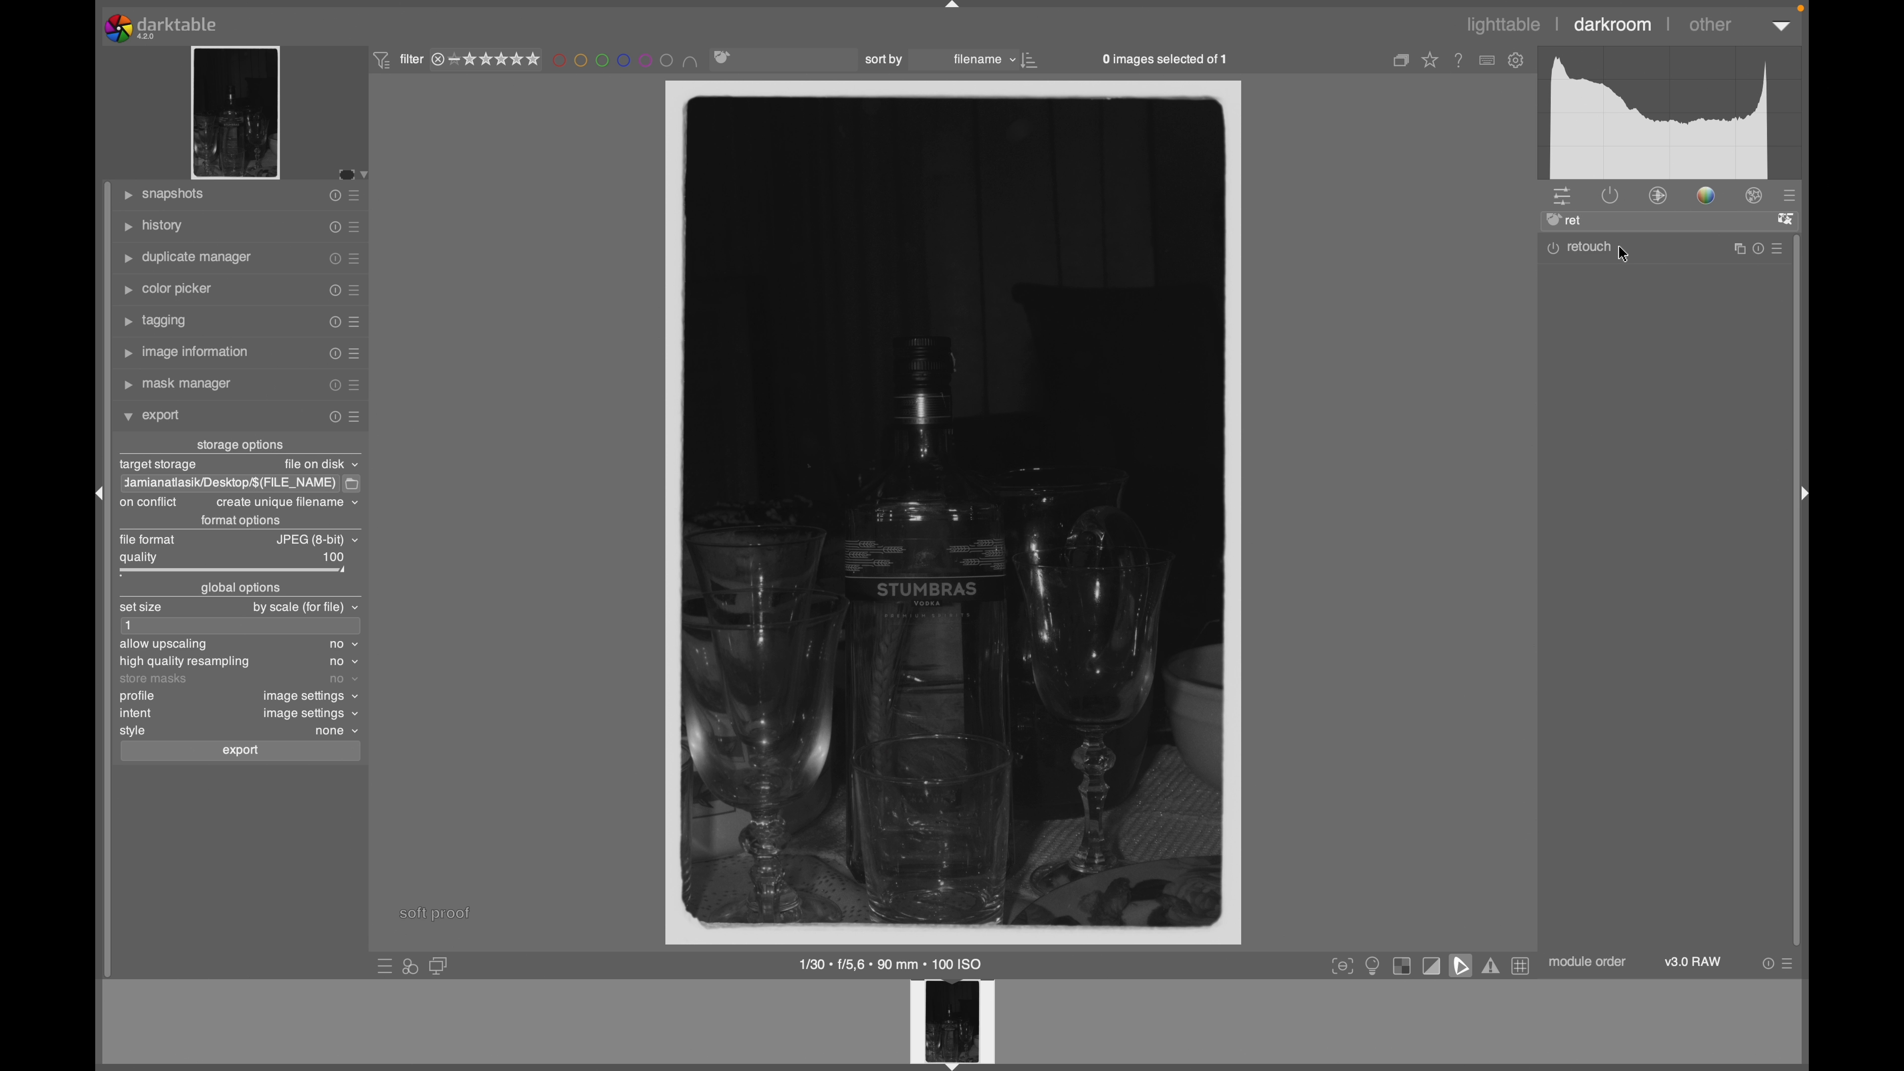
{"action": "left_click", "coordinate": [1619, 247]}
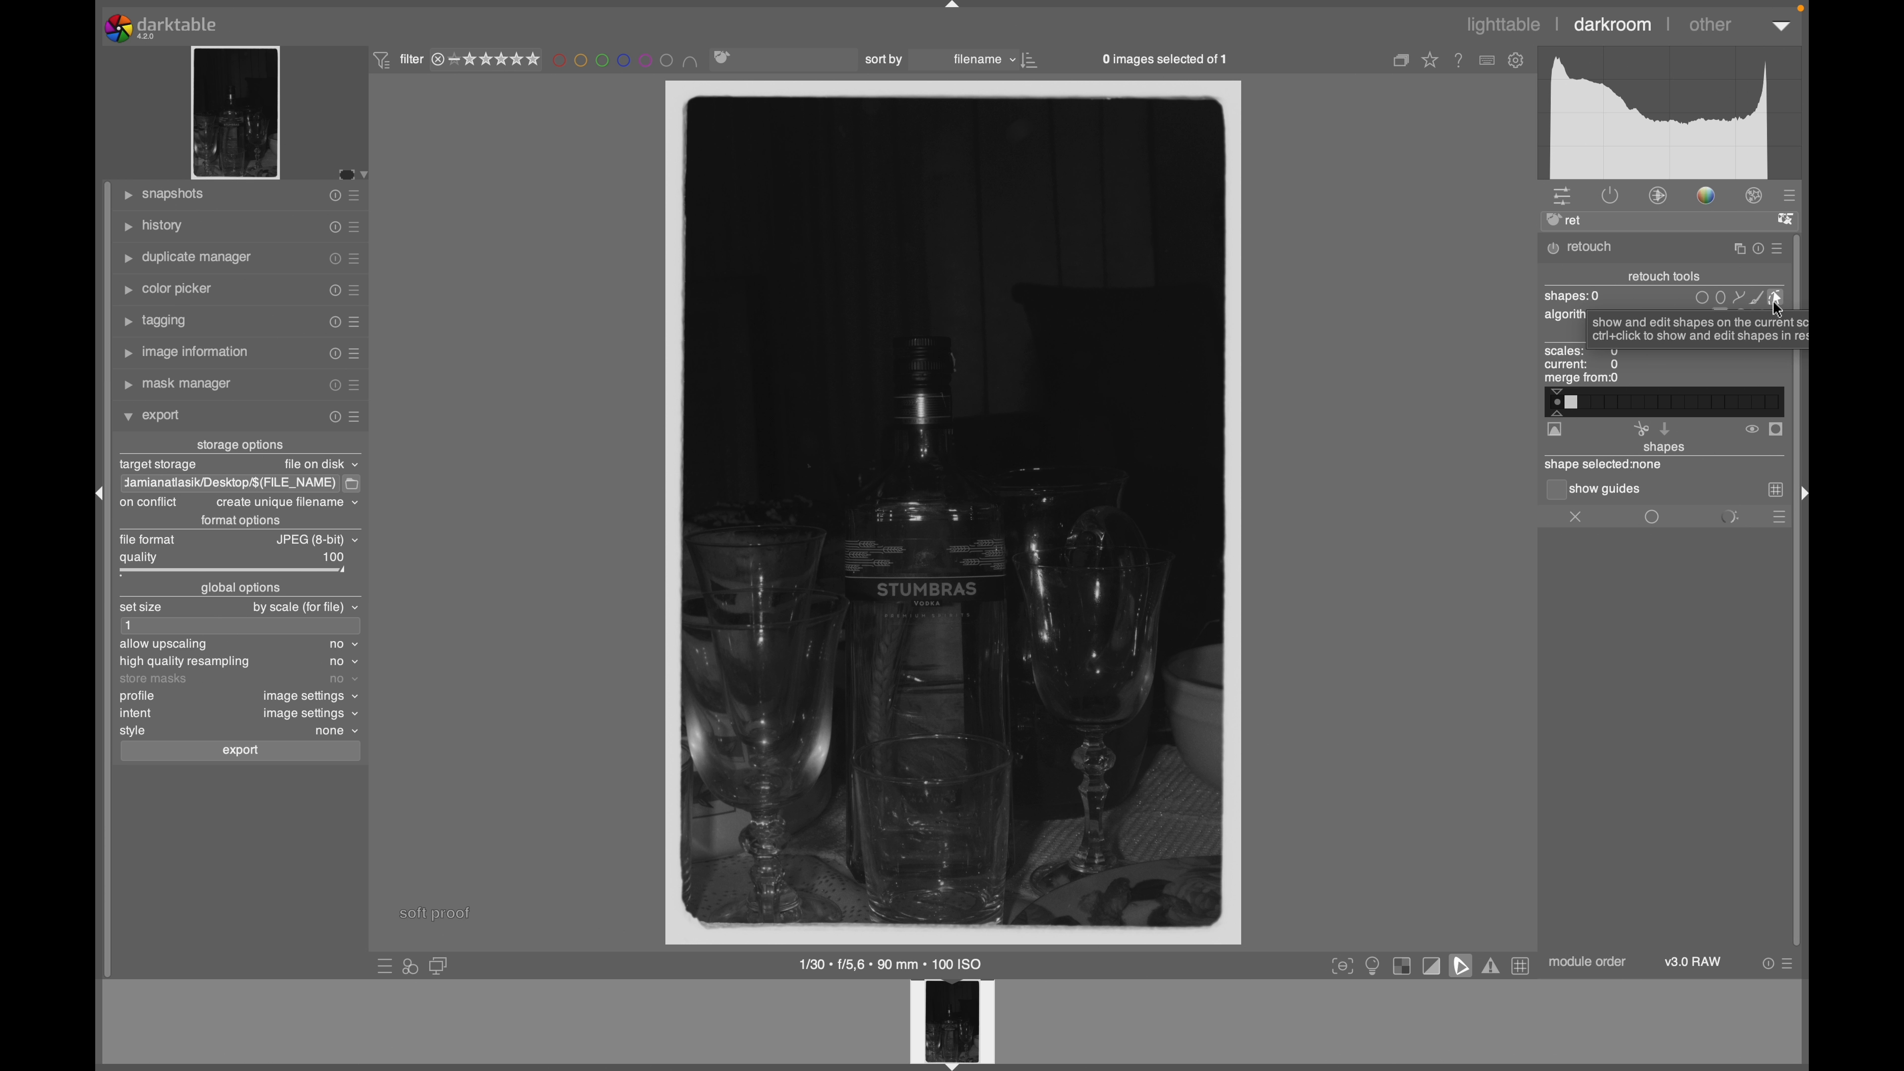
{"action": "left_click", "coordinate": [1702, 298]}
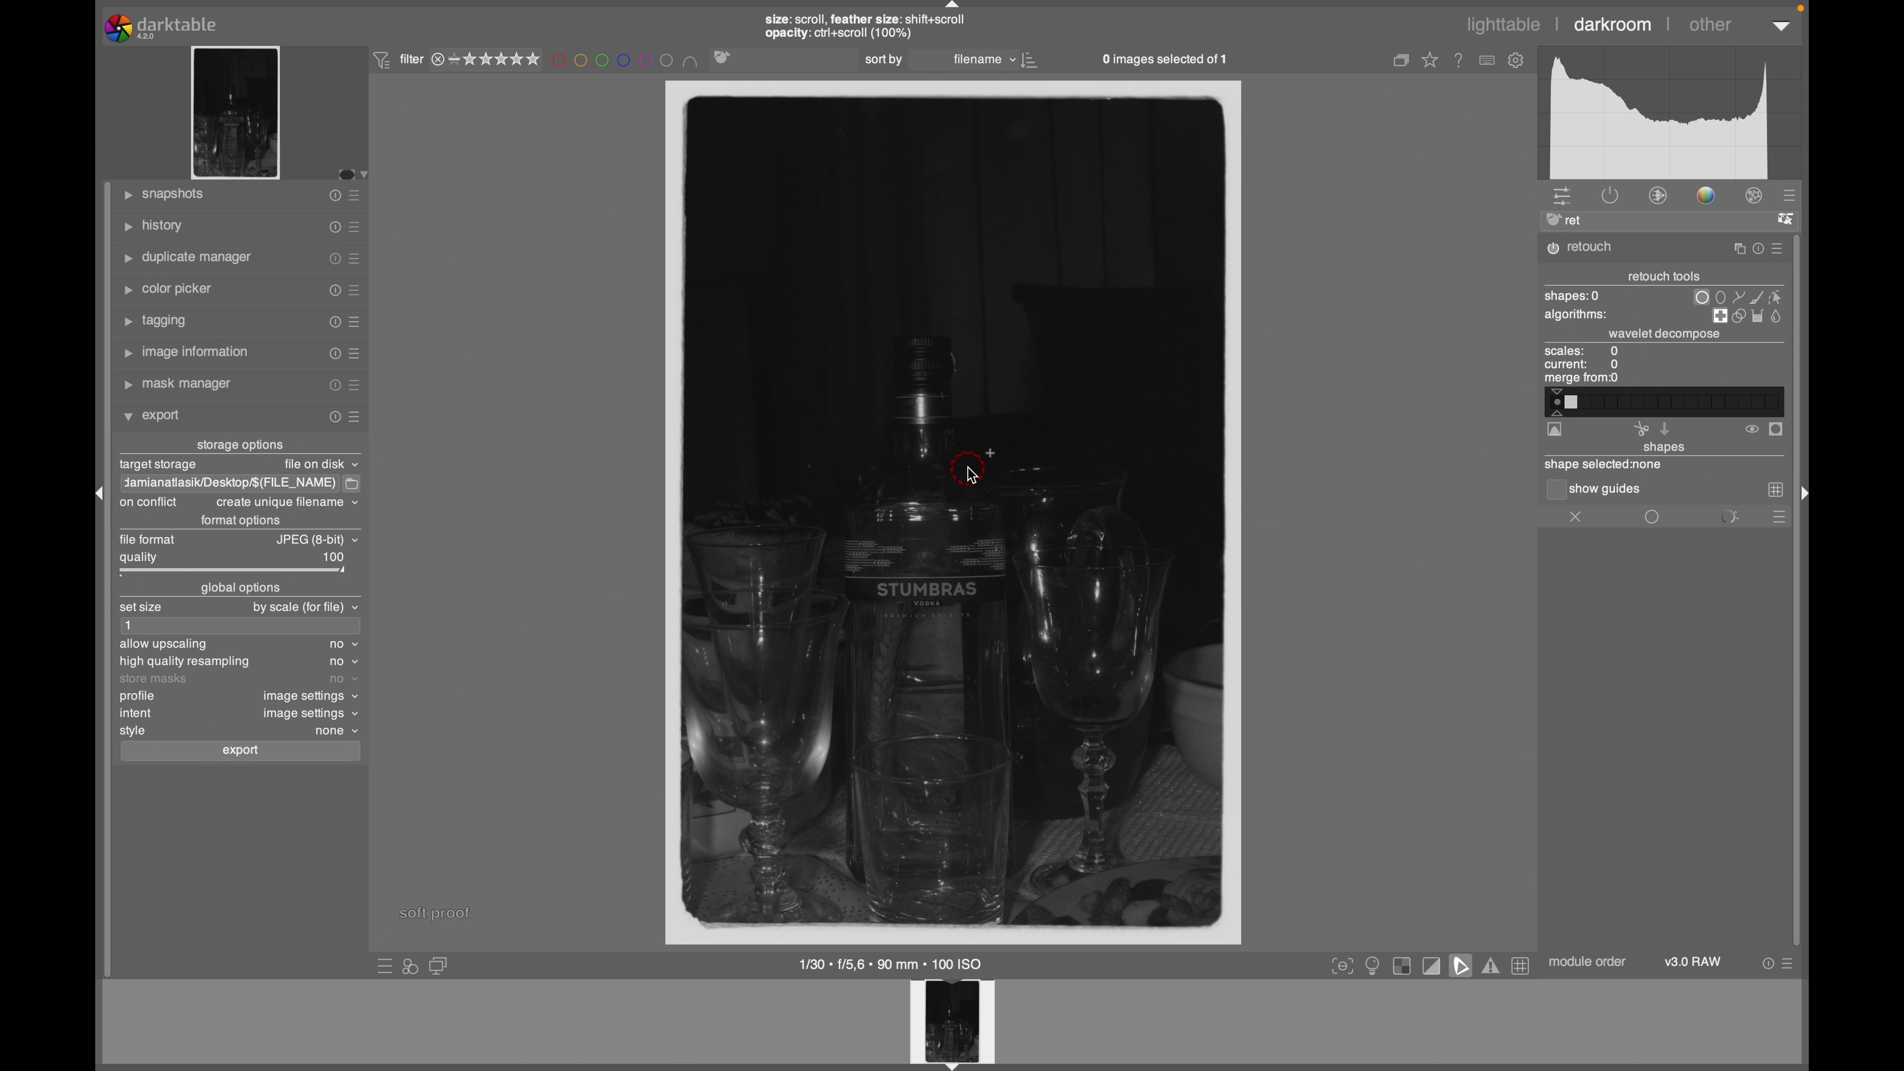
{"action": "scroll", "coordinate": [964, 470], "scroll_direction": "up", "scroll_amount": 4}
{"action": "scroll", "coordinate": [959, 474], "scroll_direction": "up", "scroll_amount": 5}
{"action": "scroll", "coordinate": [1022, 263], "scroll_direction": "down", "scroll_amount": 5}
{"action": "scroll", "coordinate": [1032, 170], "scroll_direction": "down", "scroll_amount": 1}
{"action": "scroll", "coordinate": [1026, 163], "scroll_direction": "down", "scroll_amount": 1}
{"action": "left_click", "coordinate": [1024, 138]}
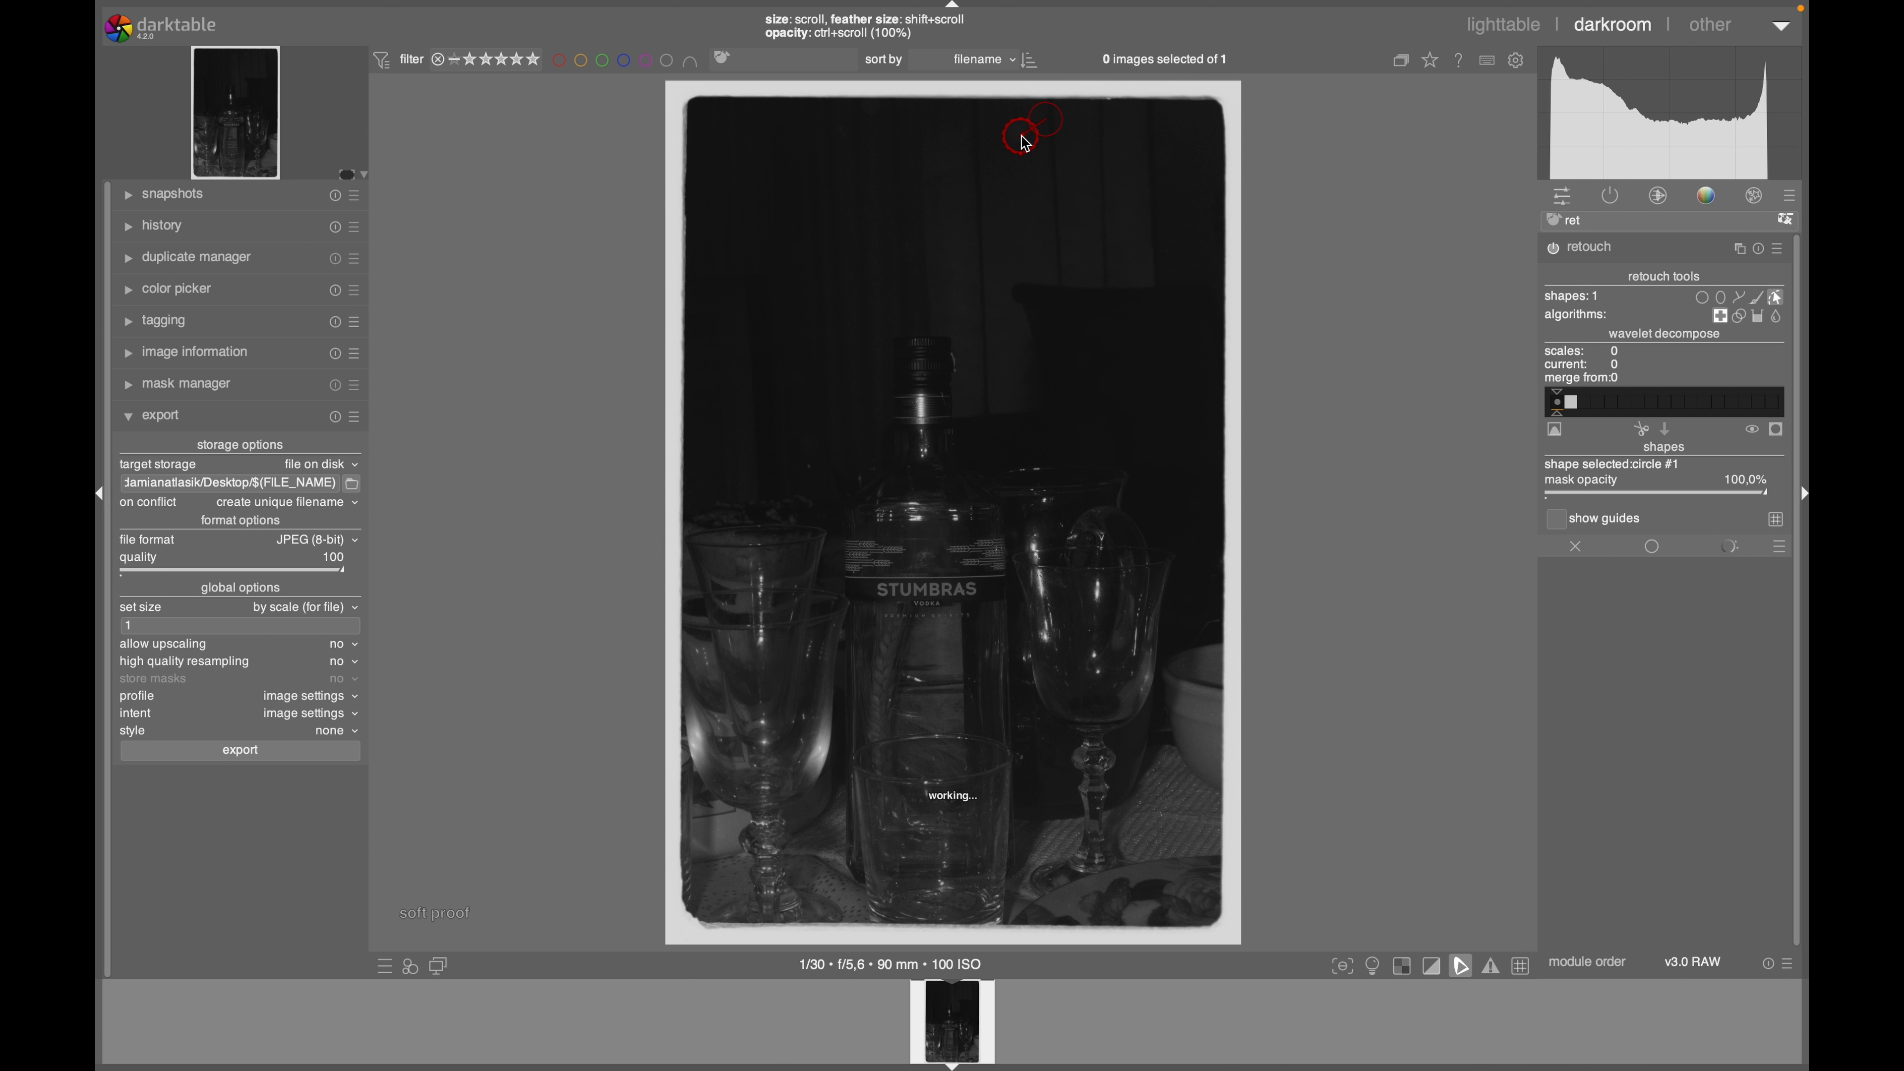
{"action": "mouse_move", "coordinate": [1055, 126]}
{"action": "left_mouse_down"}
{"action": "mouse_move", "coordinate": [1053, 174]}
{"action": "mouse_move", "coordinate": [1031, 190]}
{"action": "mouse_move", "coordinate": [985, 172]}
{"action": "mouse_move", "coordinate": [1068, 181]}
{"action": "mouse_move", "coordinate": [1027, 193]}
{"action": "left_mouse_up"}
{"action": "left_click", "coordinate": [1594, 253]}
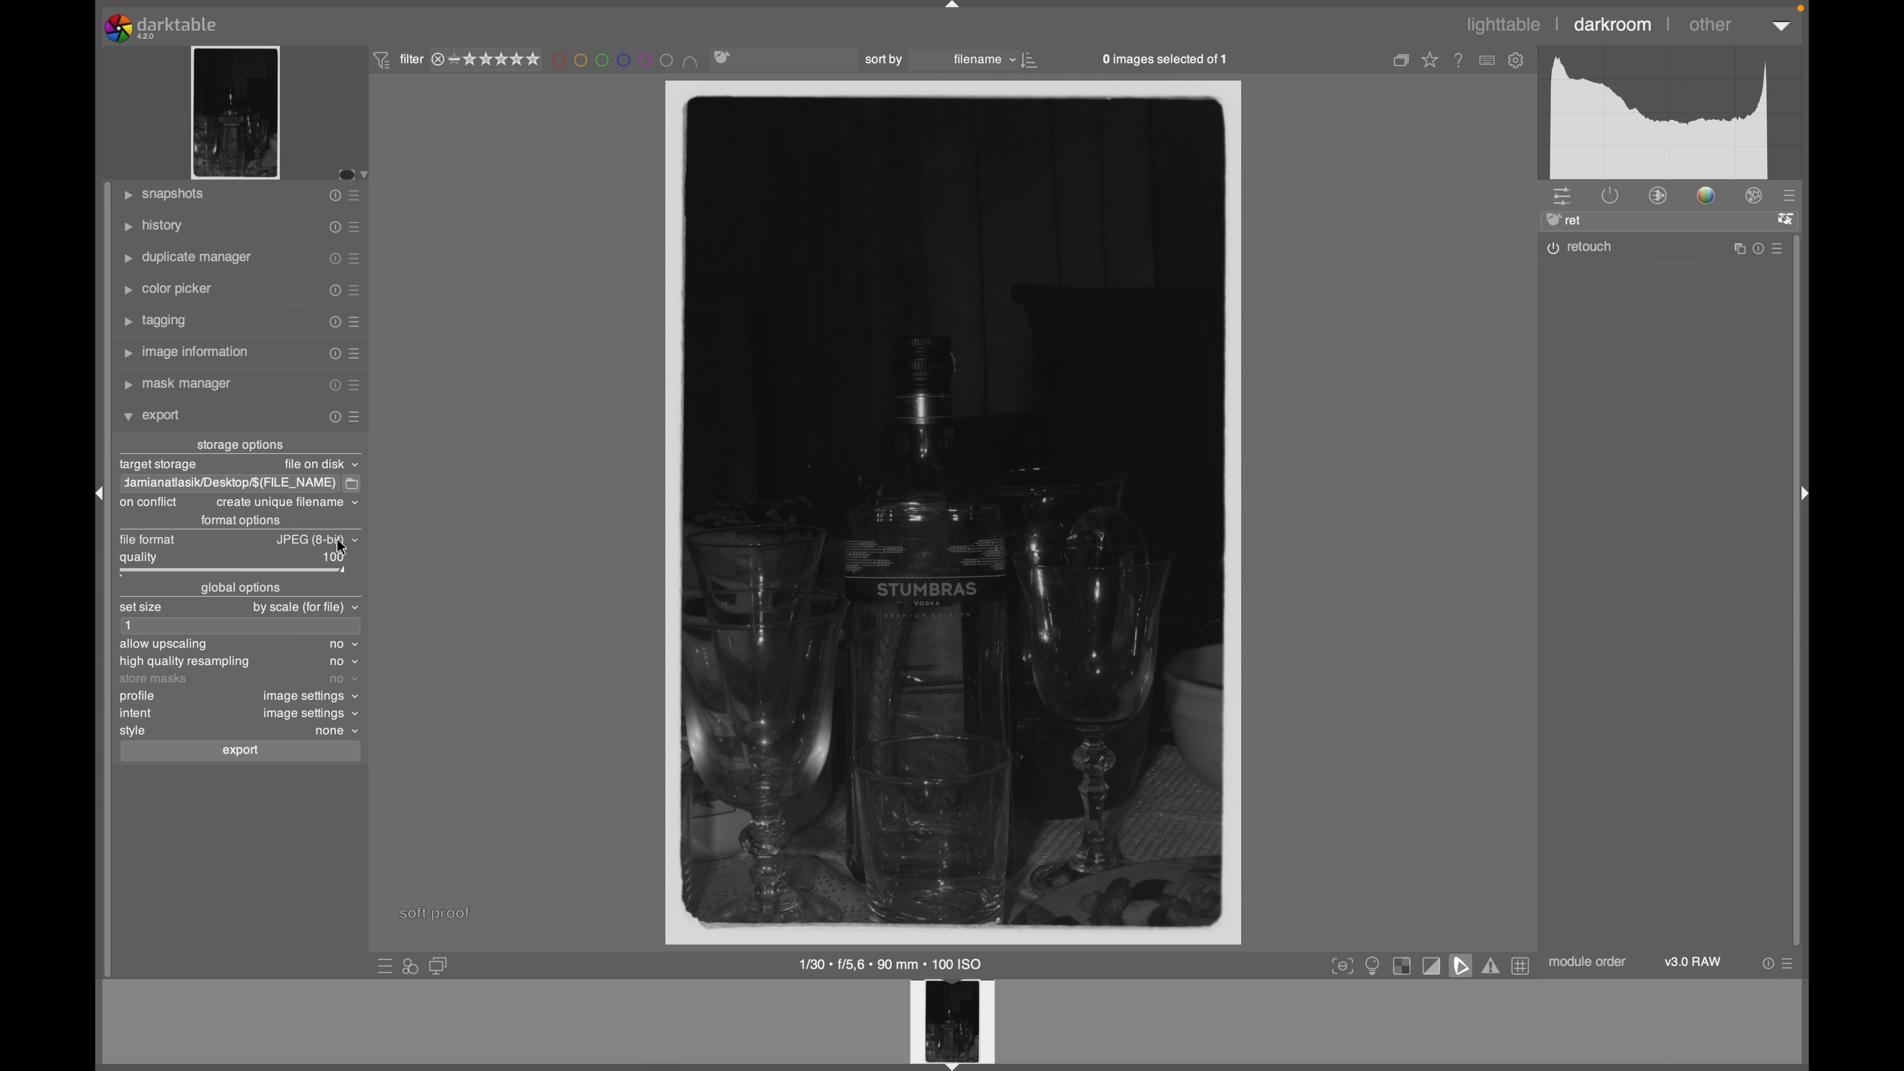
Step: Export the photo to the desktop as an 8-bit JPEG at quality 100 and preview it full screen
{"action": "left_click", "coordinate": [238, 756]}
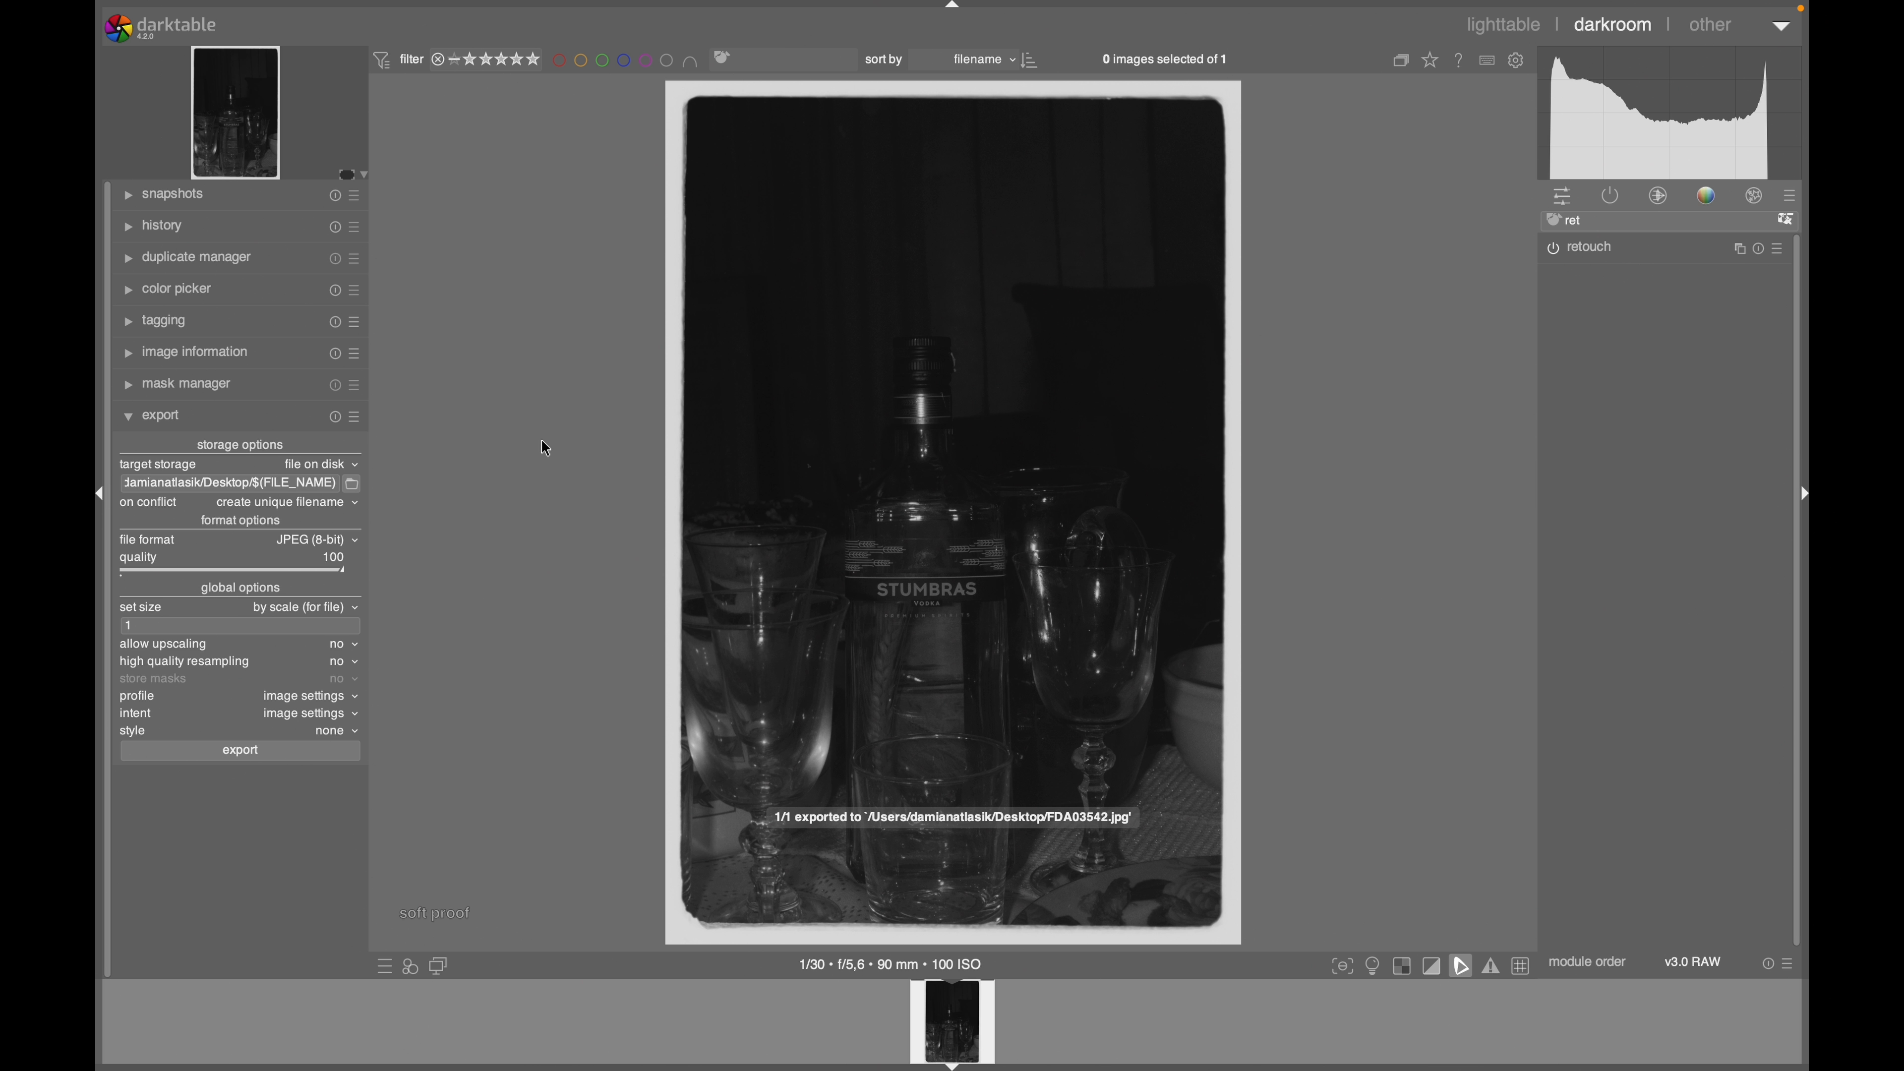
{"action": "key", "text": "w"}
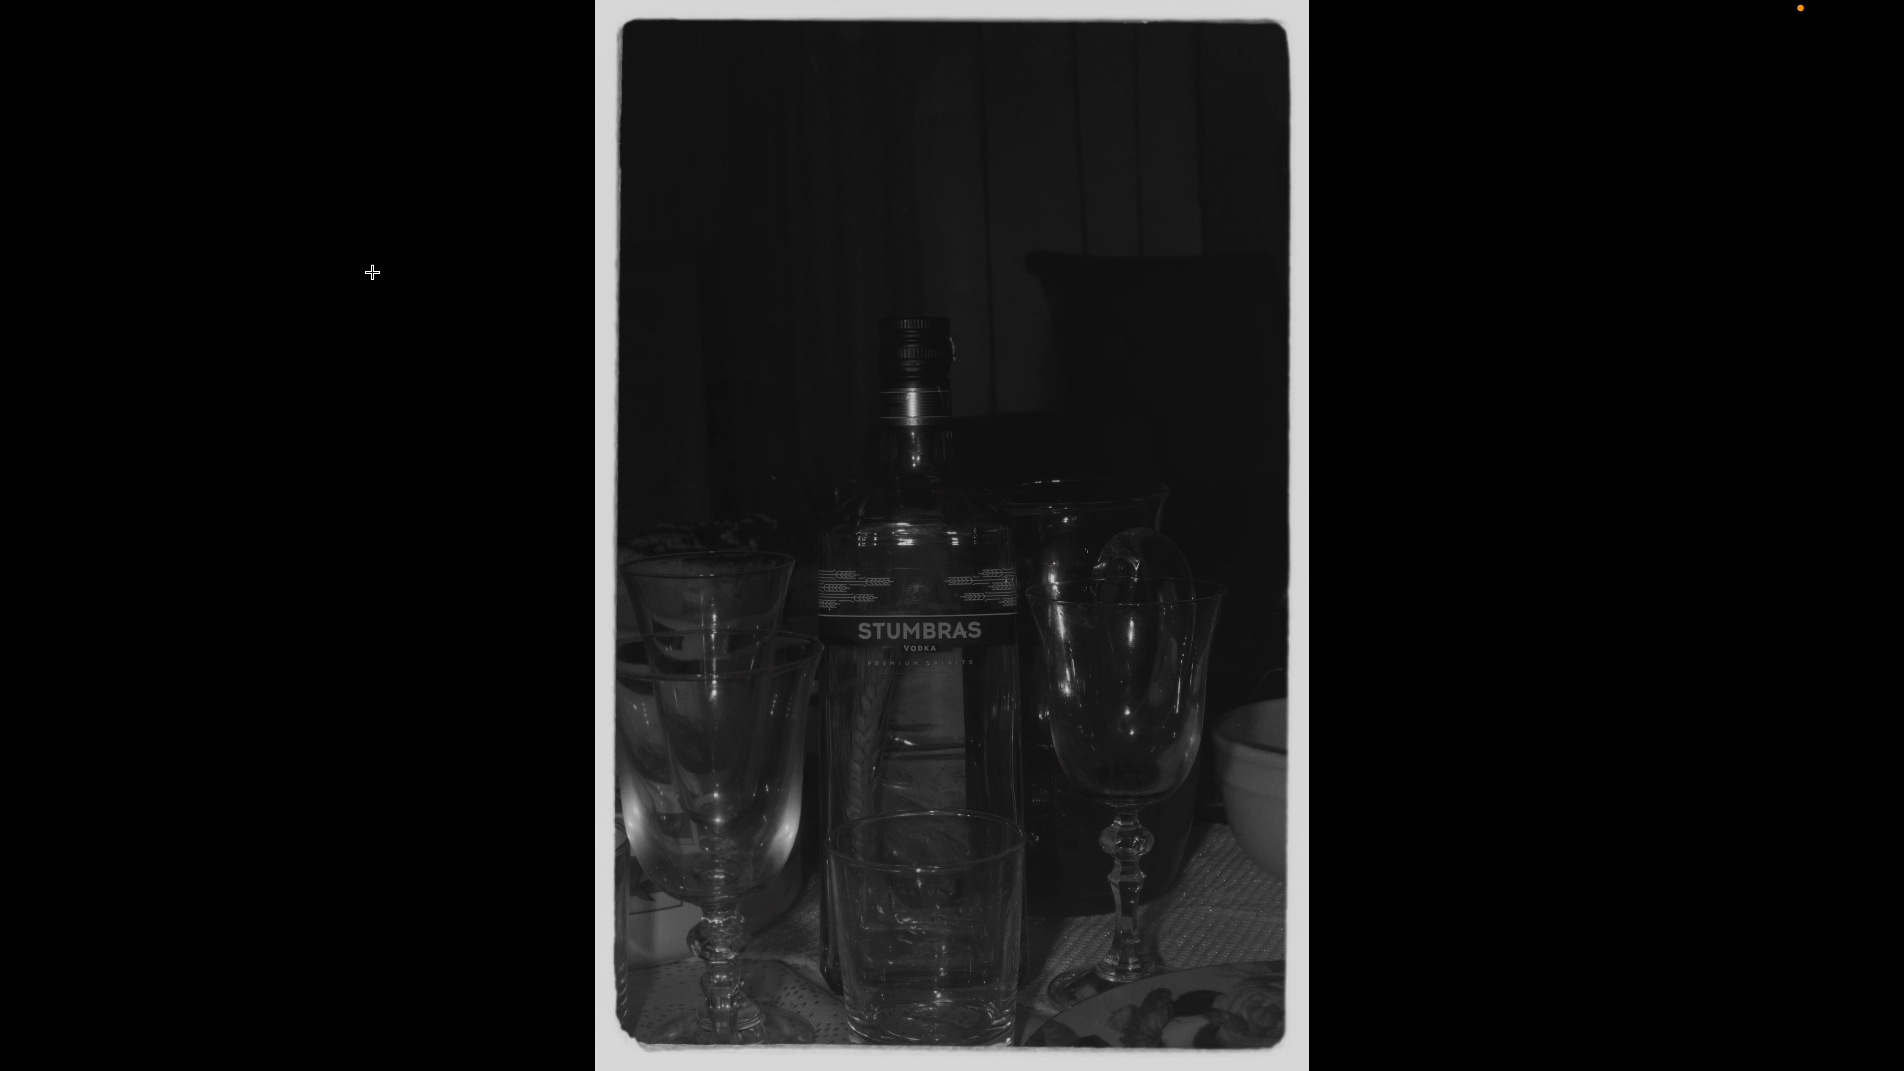